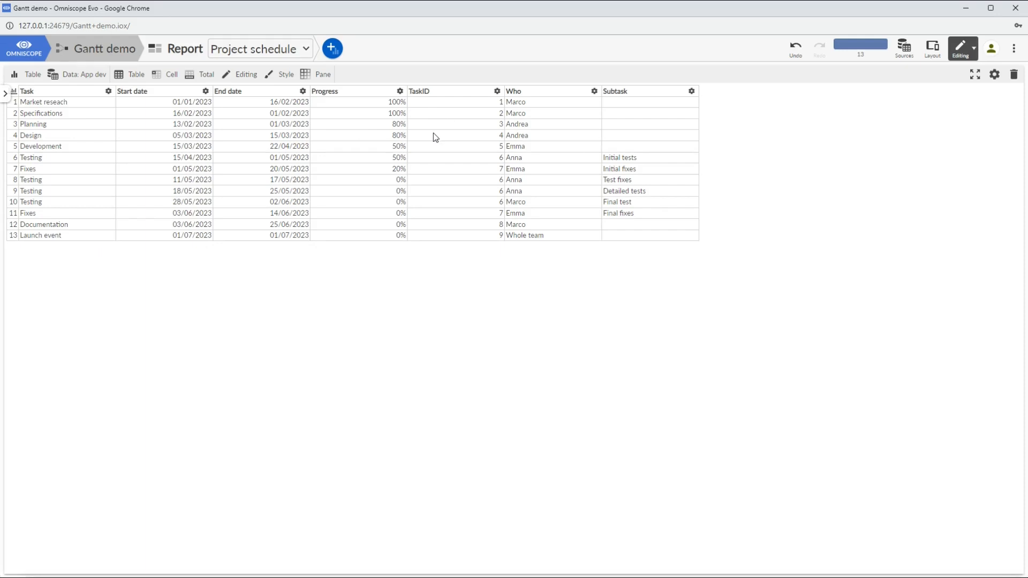
Step: Add a Gantt view to the report and widen it by narrowing the neighbouring table
click(333, 48)
click(366, 78)
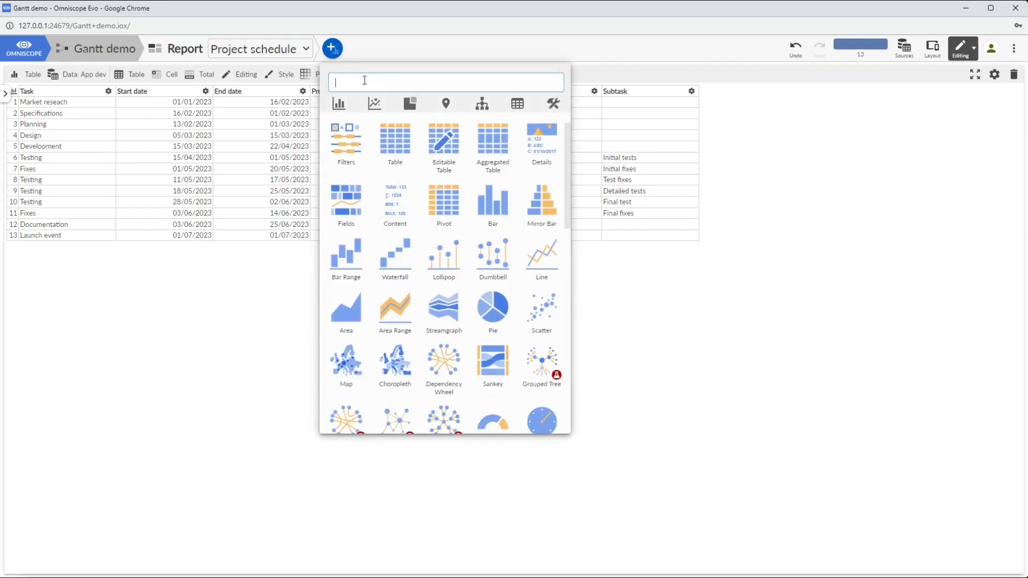
text(gantt)
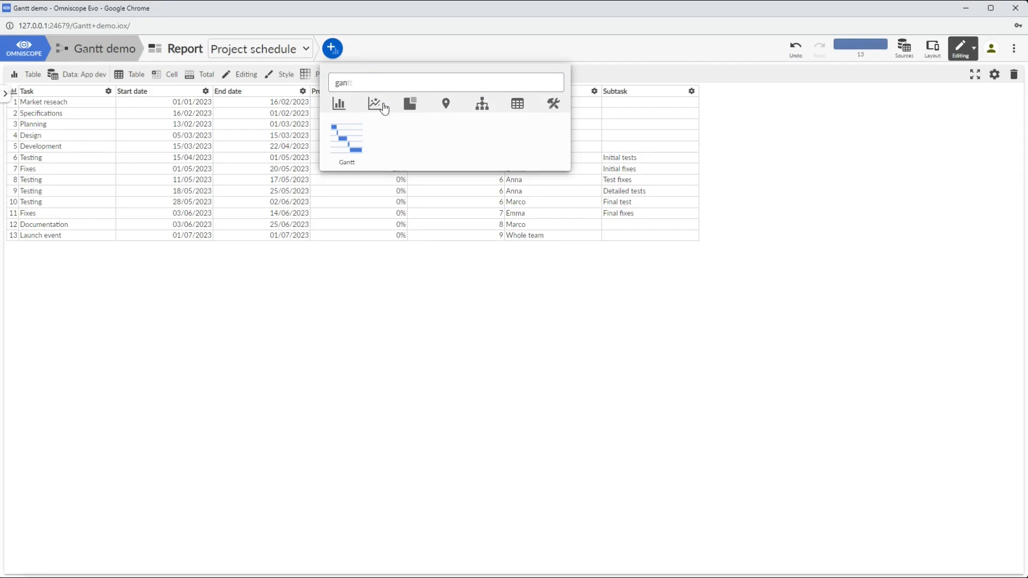
click(343, 138)
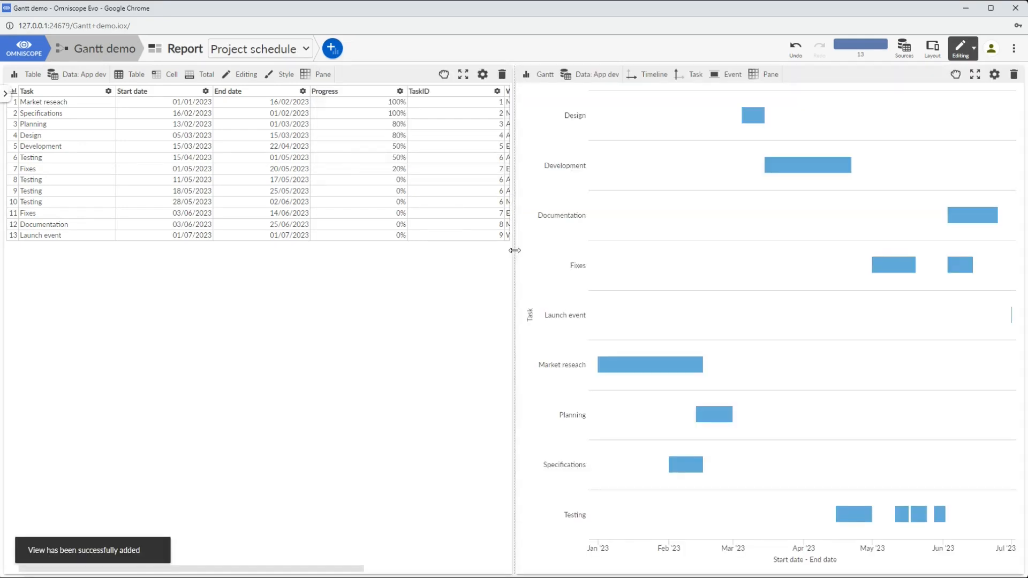
drag(513, 252, 391, 223)
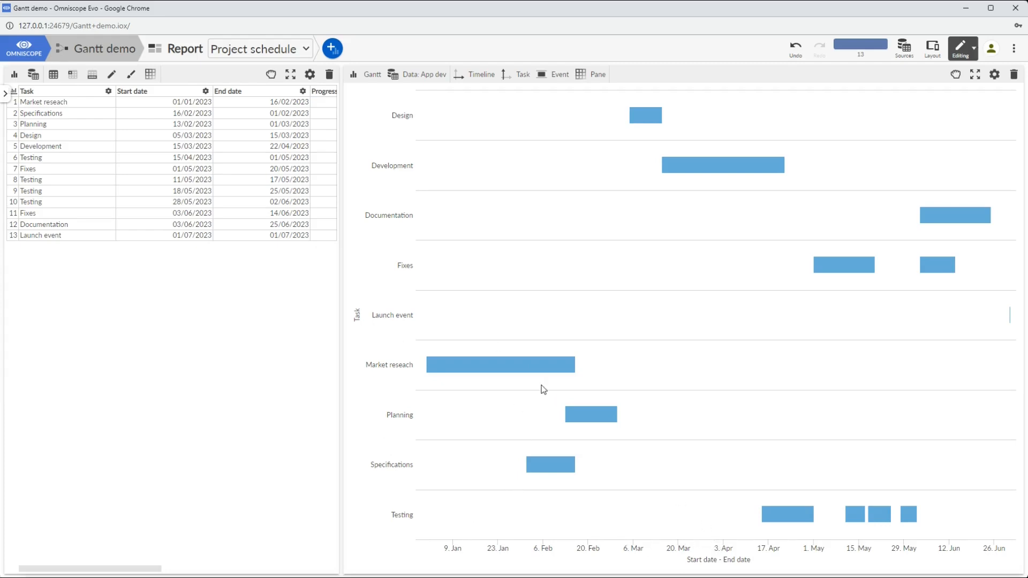
Step: Reorder the Task field's values so Market reseach comes first and Specifications second
mouse_move(540, 374)
click(5, 93)
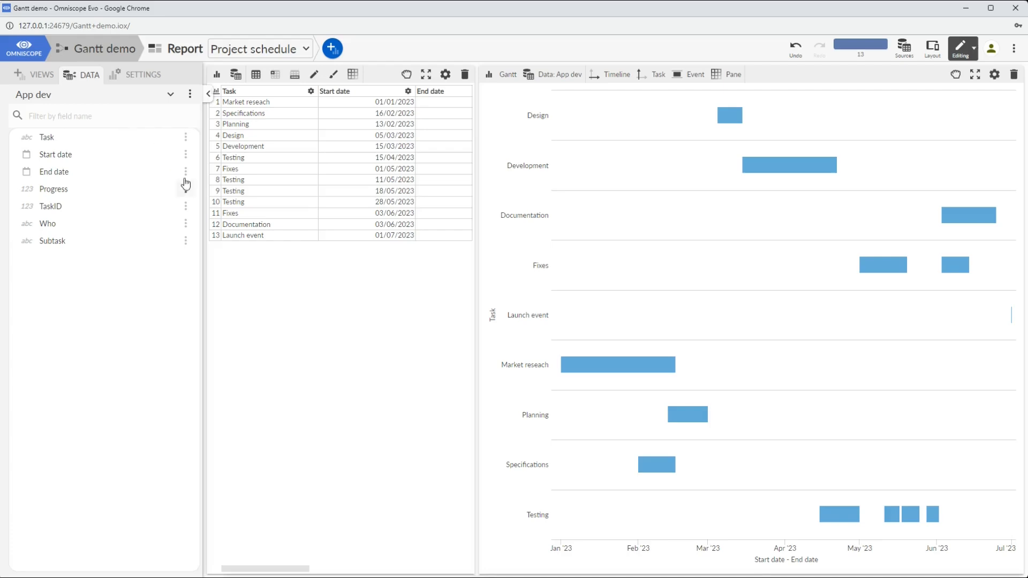
click(185, 138)
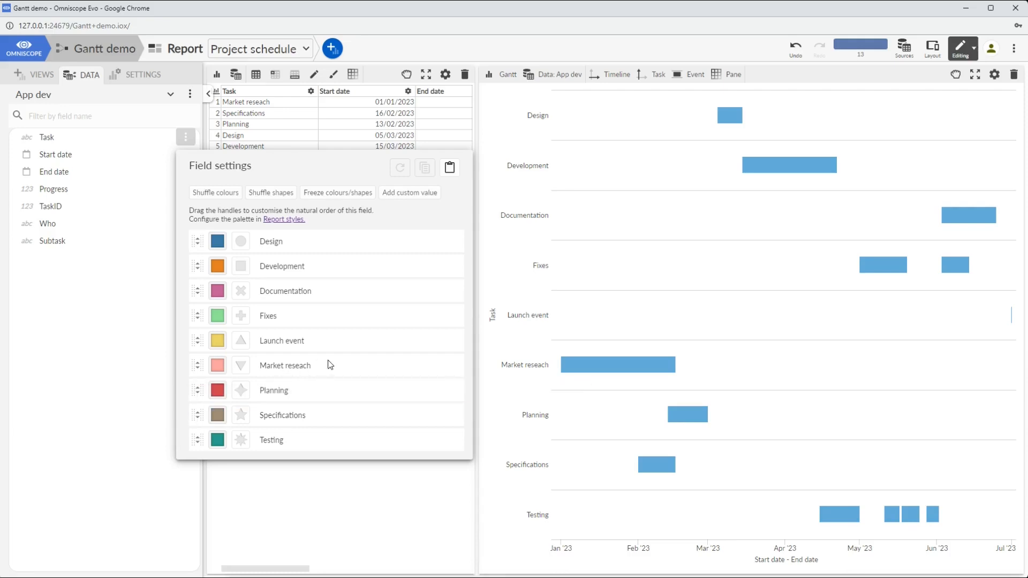
drag(191, 366, 199, 240)
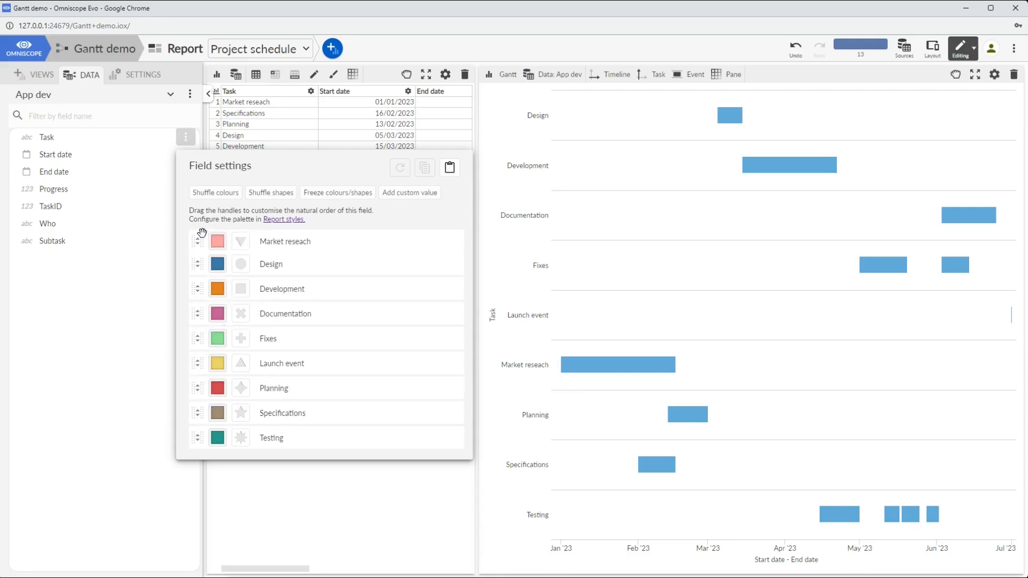
drag(196, 415, 209, 268)
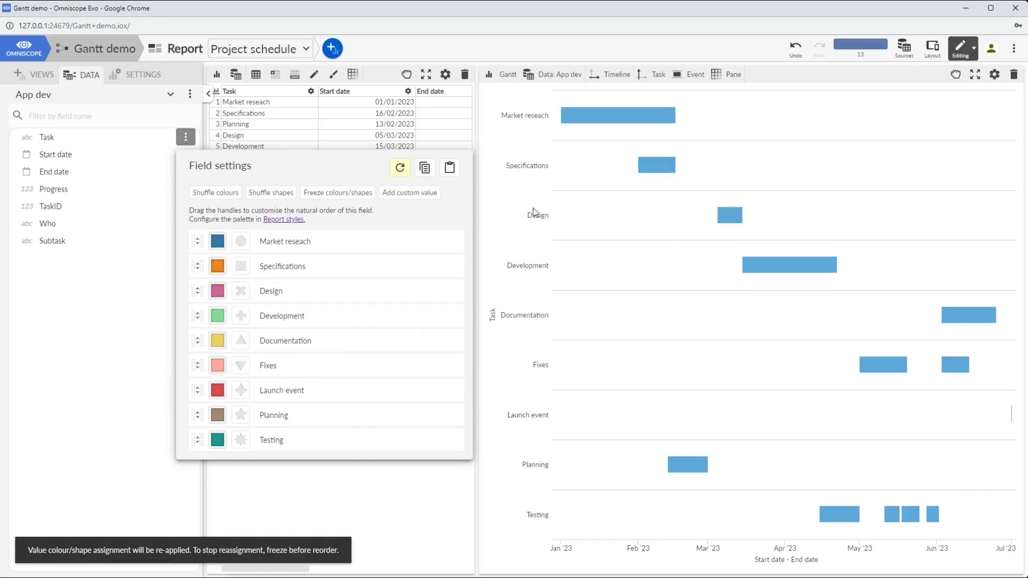
click(558, 221)
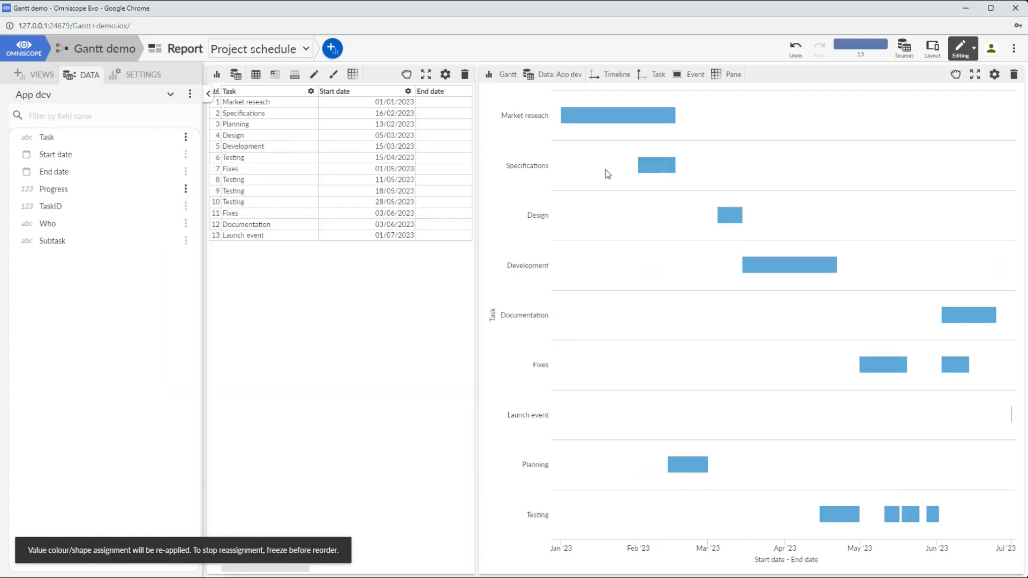
Step: Sort the Gantt chart's tasks by TaskID in ascending order
click(650, 80)
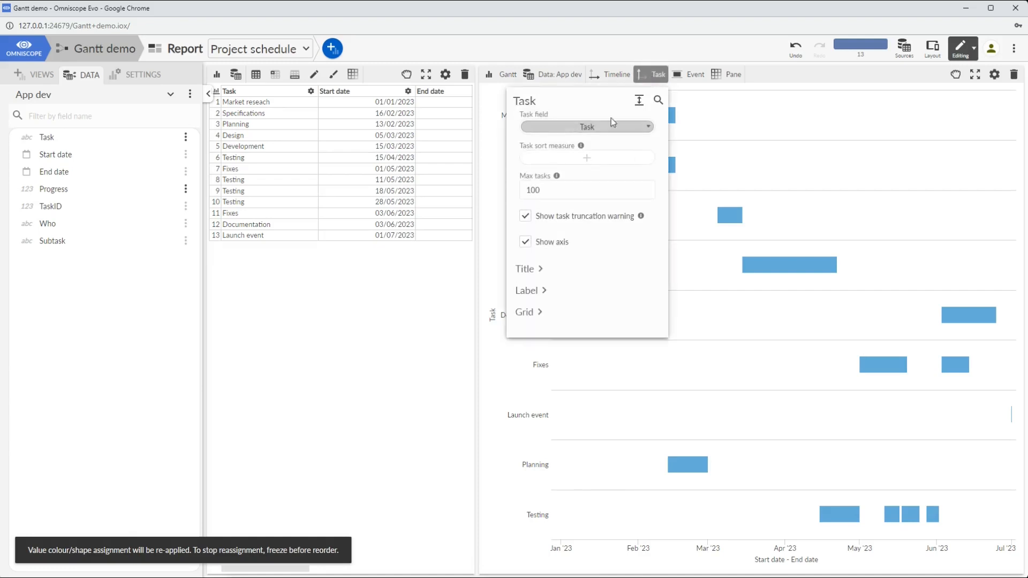
click(589, 159)
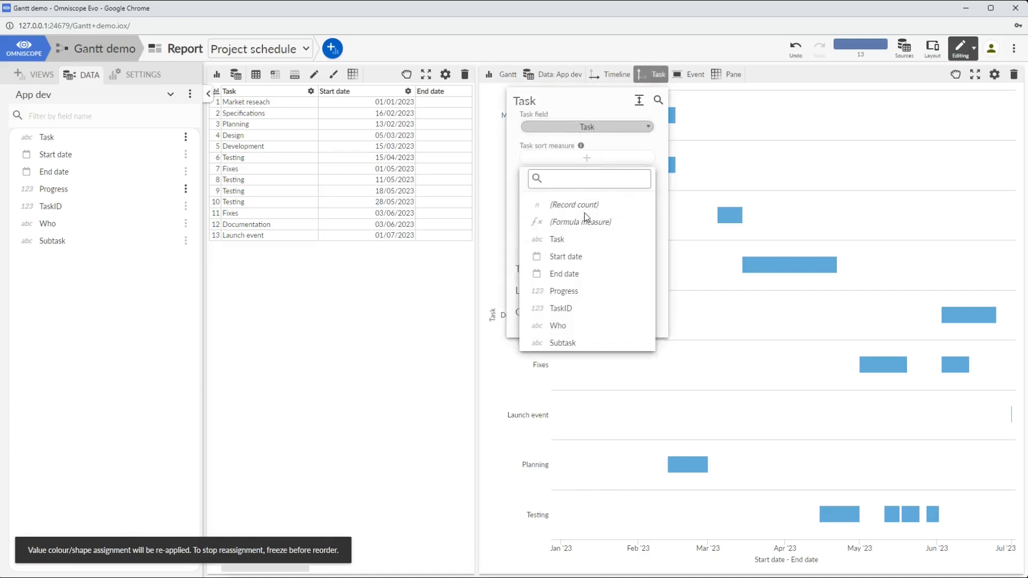
click(565, 308)
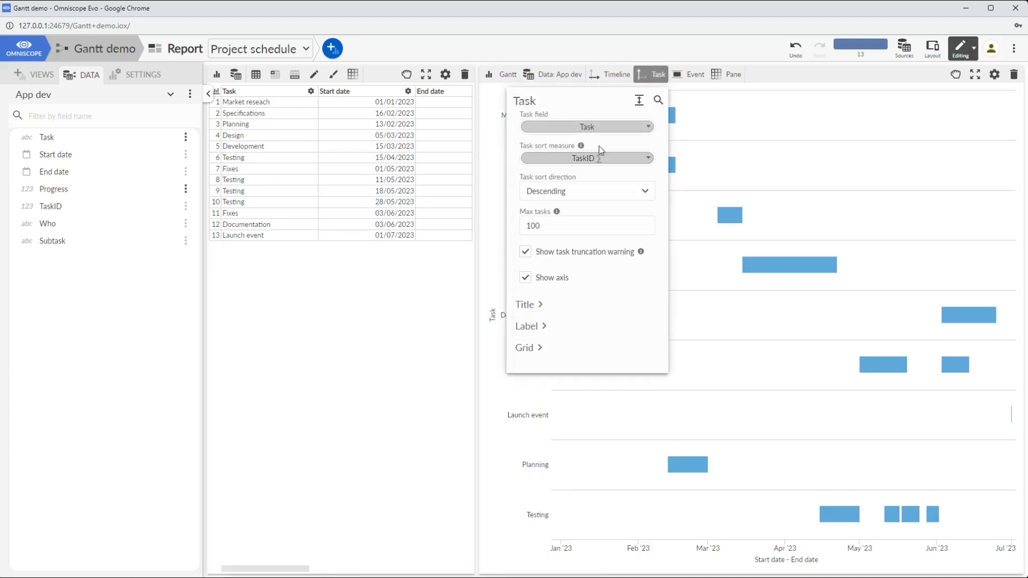
click(595, 191)
click(577, 213)
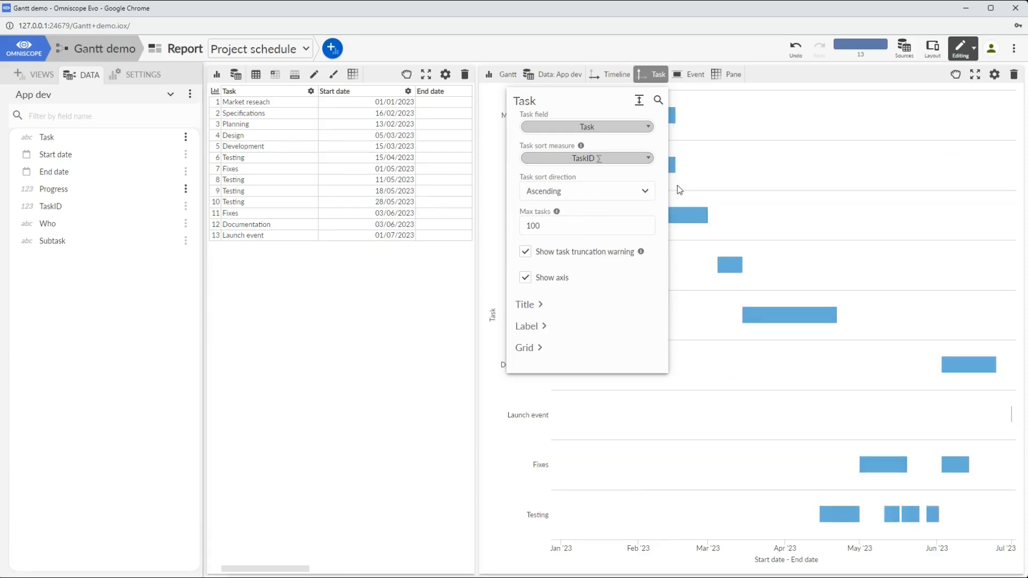
click(716, 104)
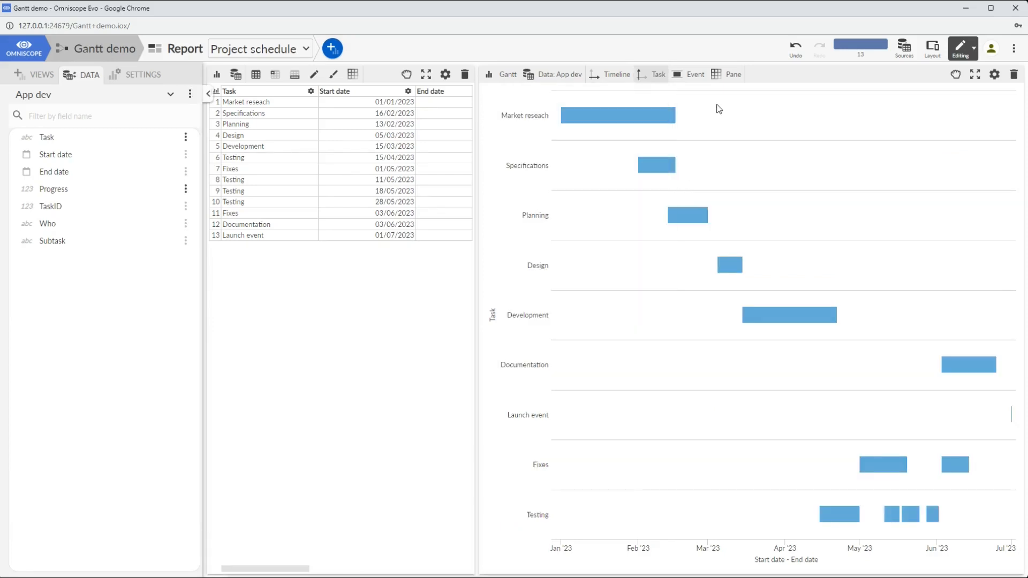
Step: Use the Progress field as the progress value for the Gantt chart's events
click(699, 82)
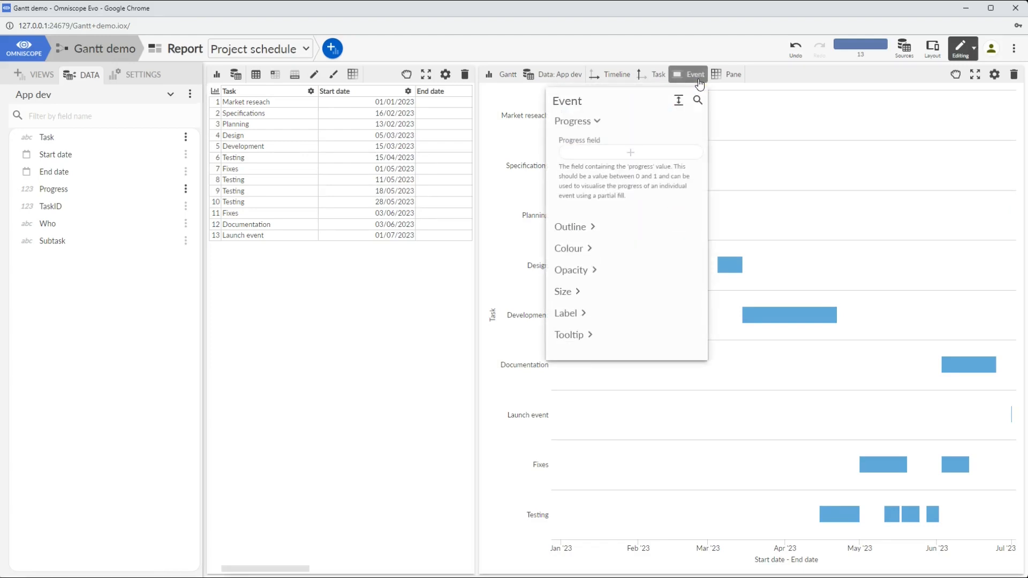
click(638, 154)
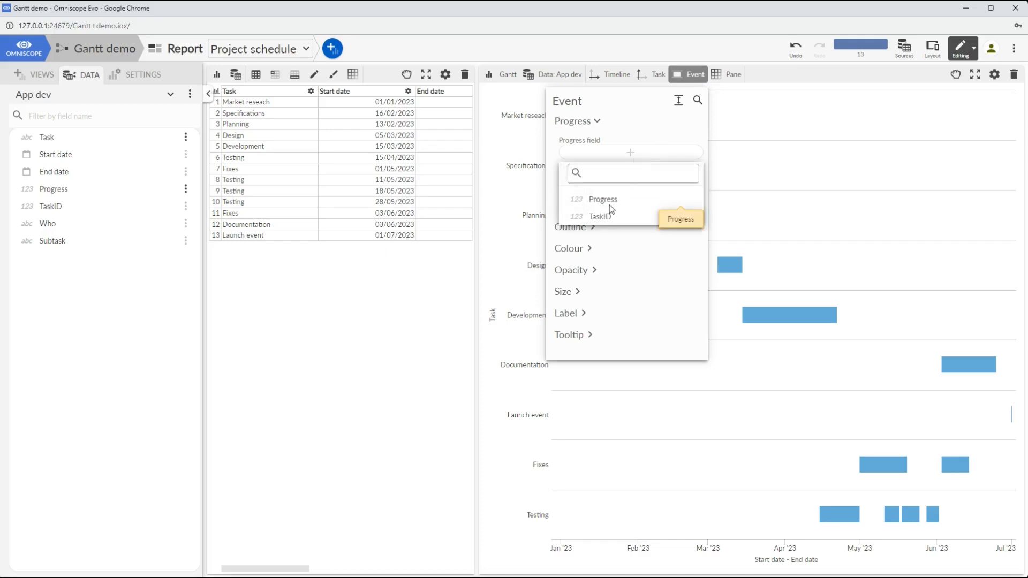
click(663, 199)
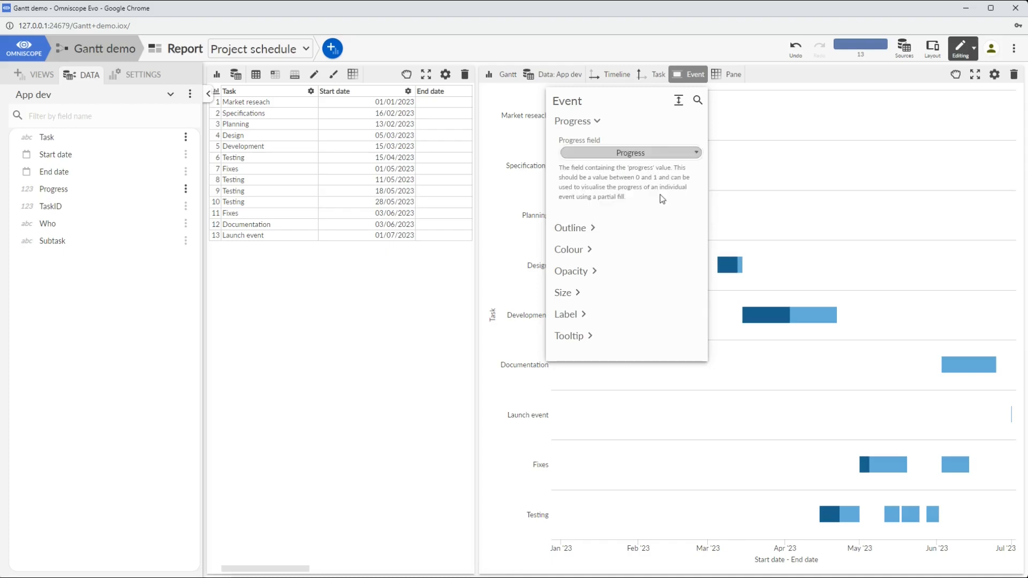
click(747, 201)
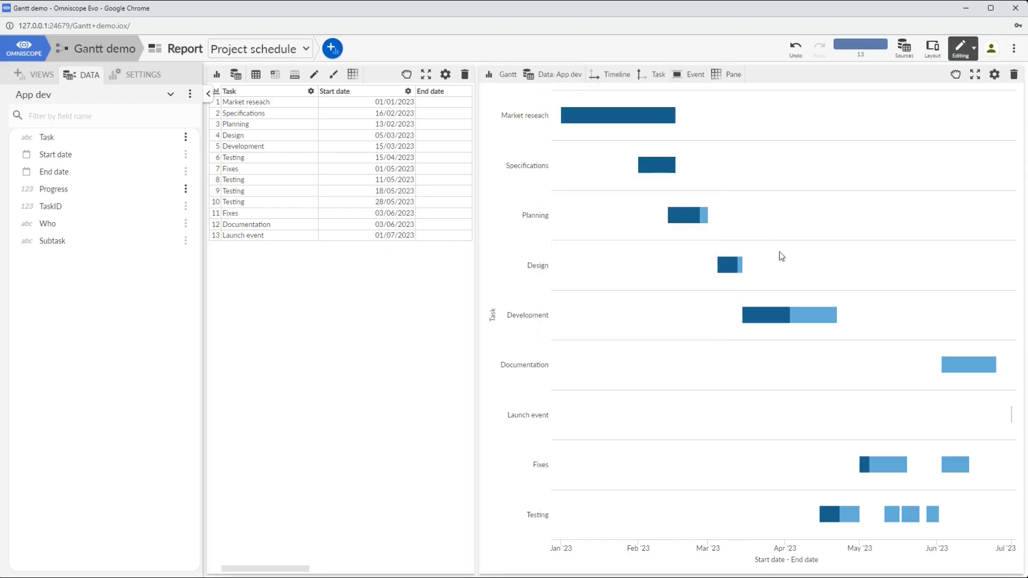
mouse_move(784, 316)
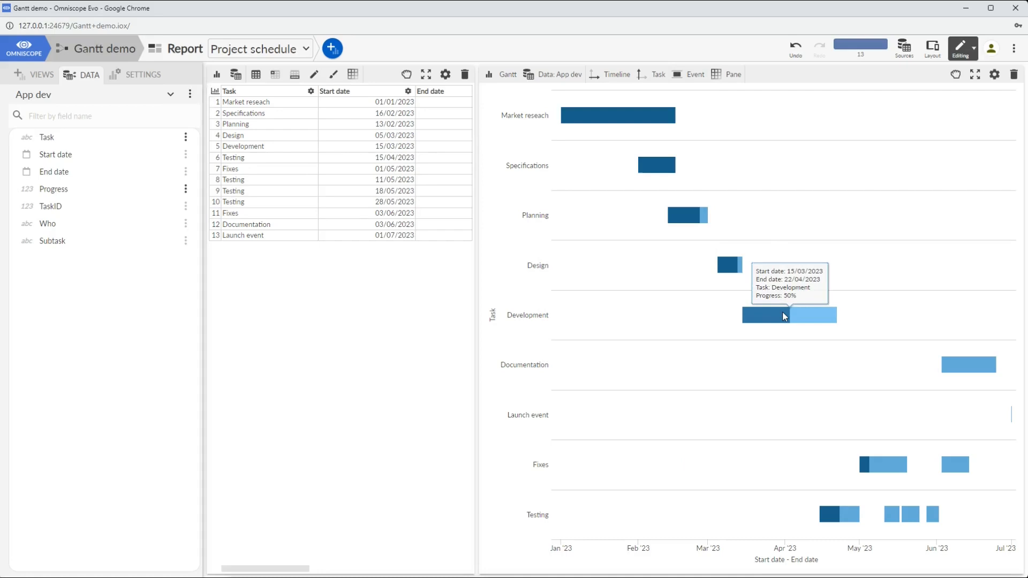
mouse_move(883, 461)
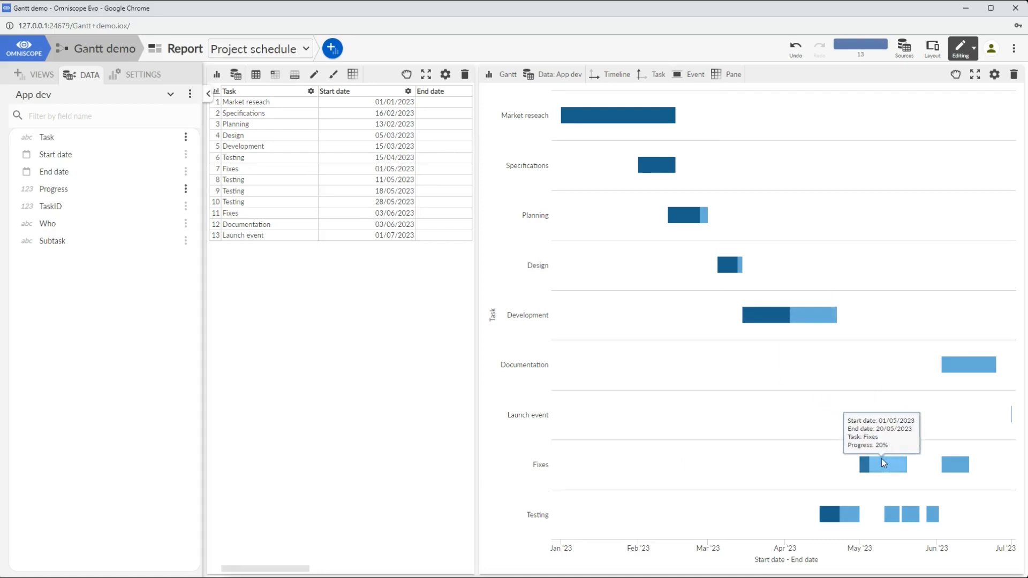
Step: Set the event bars' outline radius to 3 pixels and outline width to 2 pixels
click(689, 74)
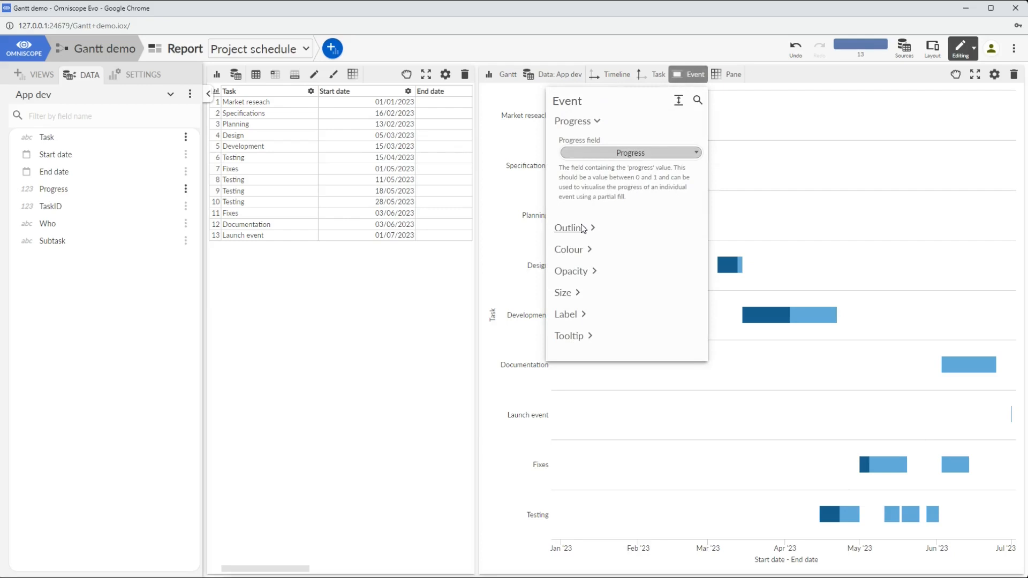
click(584, 231)
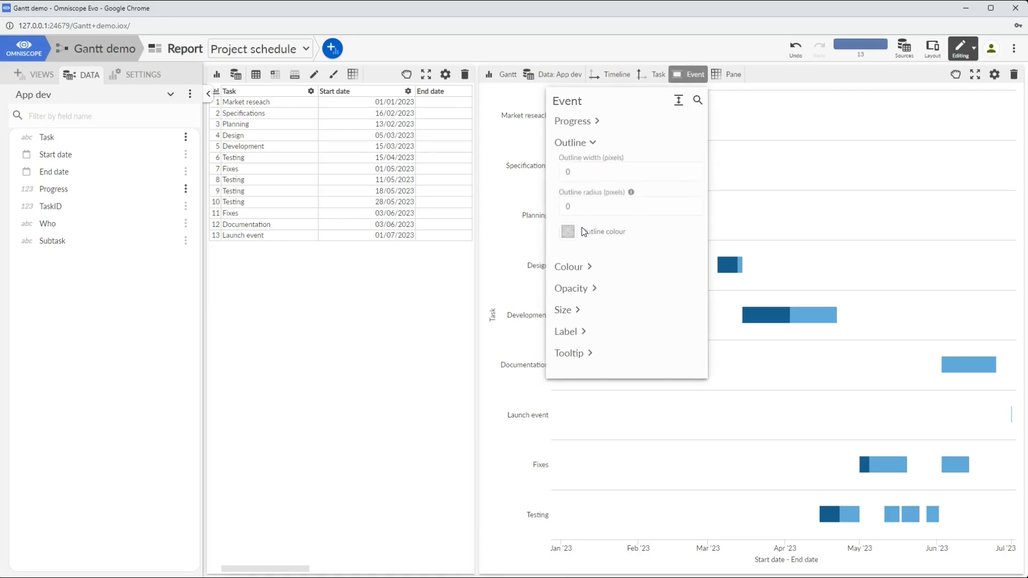
drag(579, 211, 548, 211)
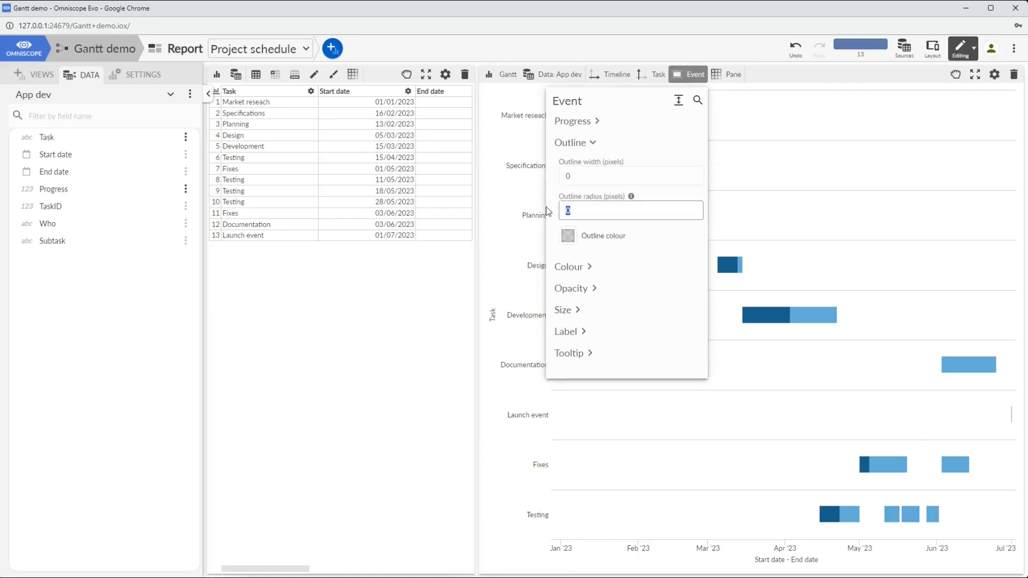
text(3)
drag(557, 174, 572, 176)
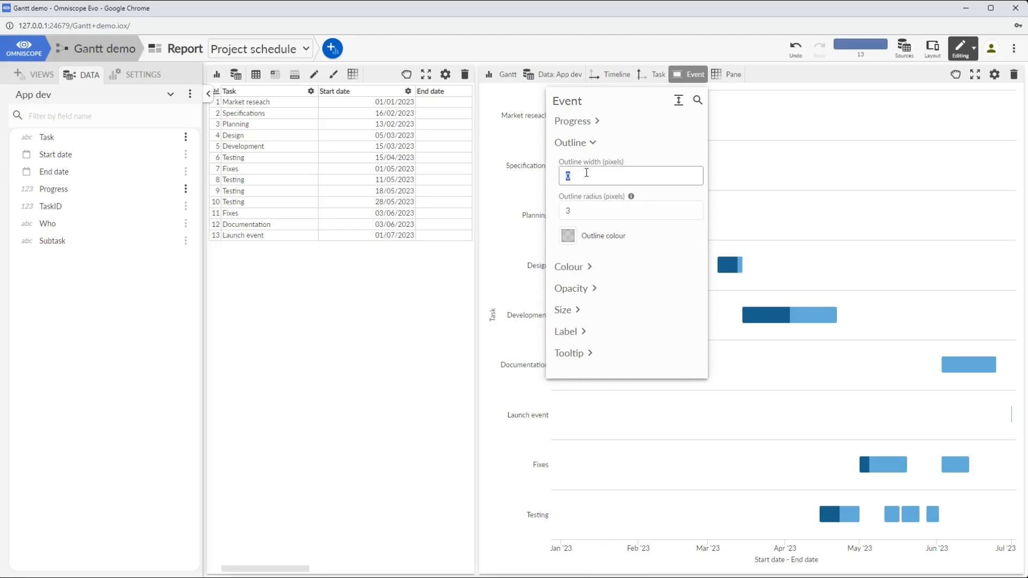
text(2)
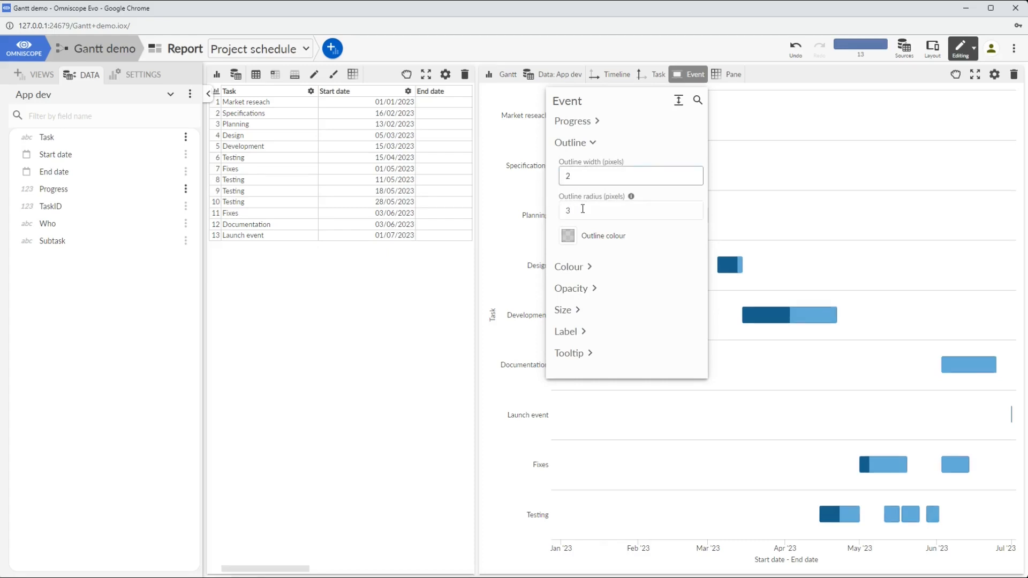
Step: Colour the Gantt chart's event bars by the Task field
click(578, 267)
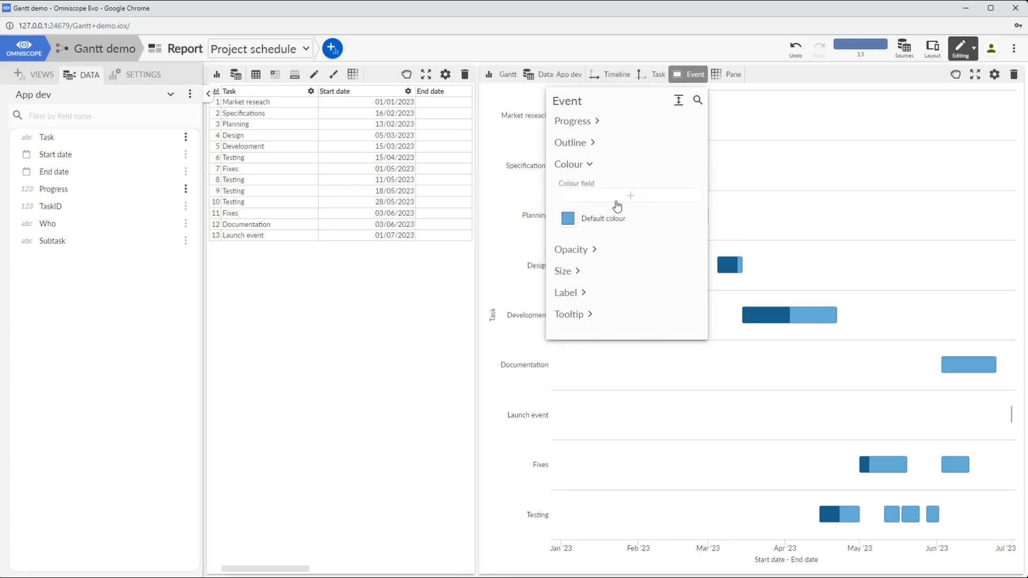
click(617, 201)
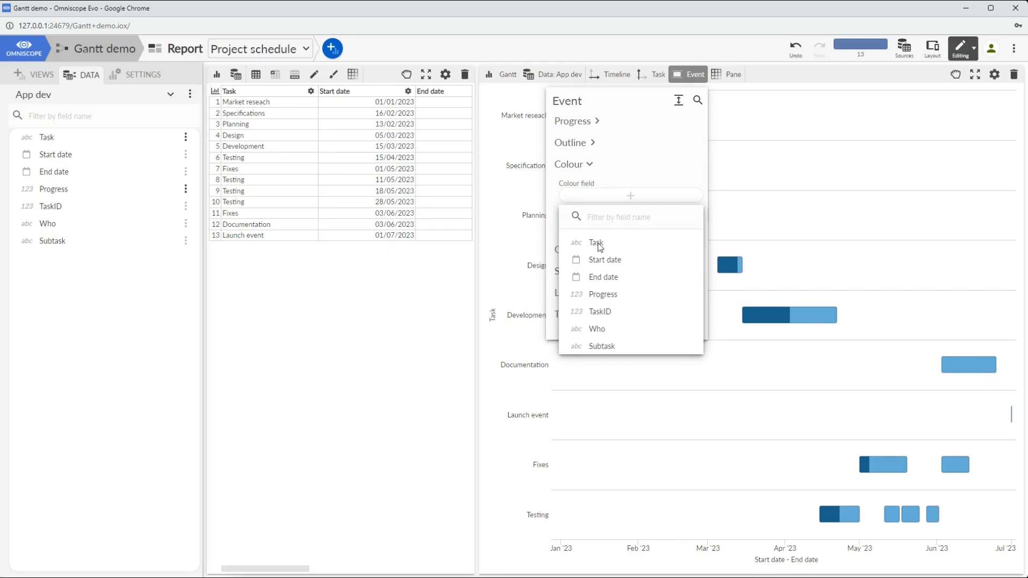
click(597, 243)
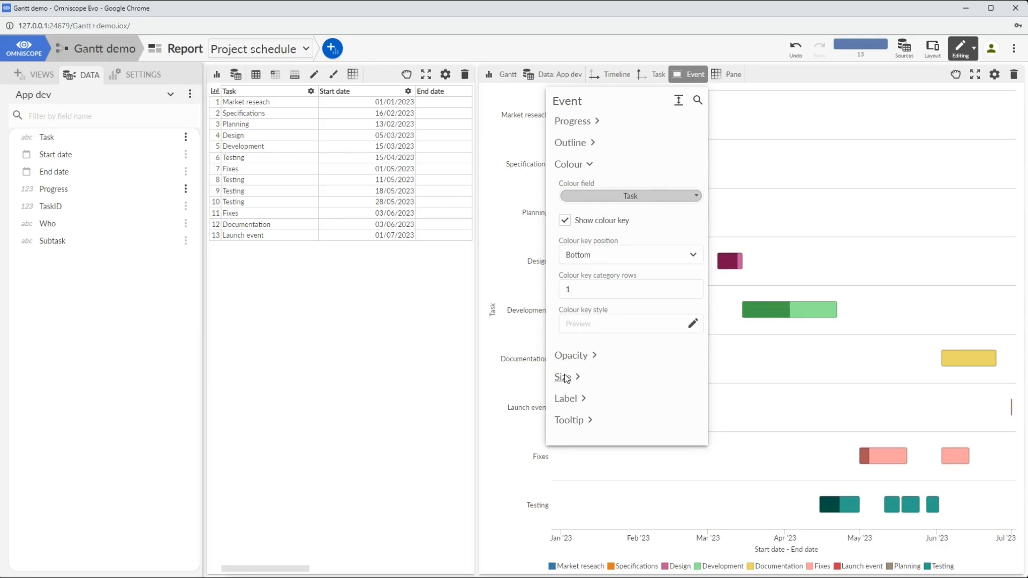
Step: Label the Gantt chart's event bars with the Progress field
click(566, 398)
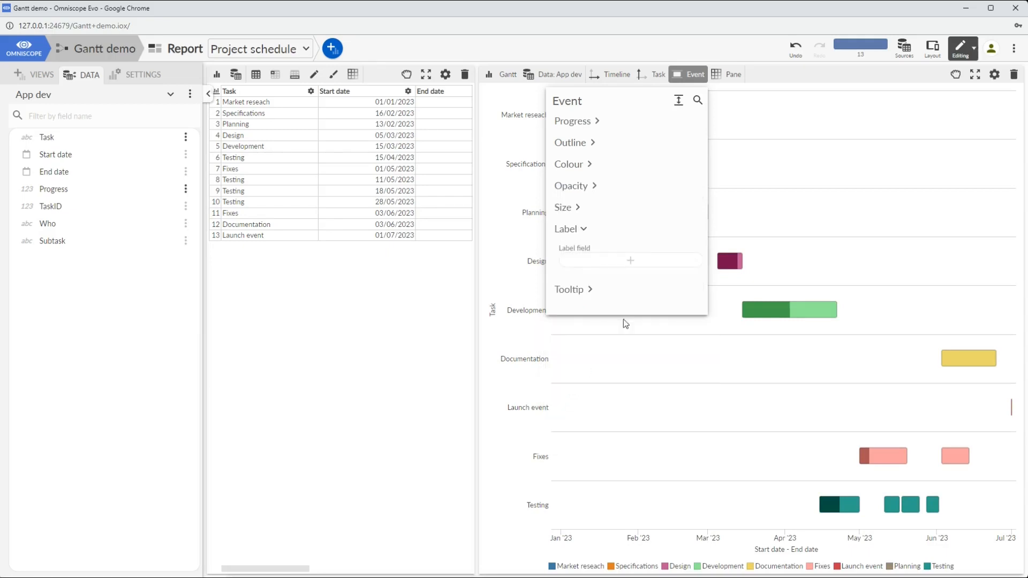
click(631, 261)
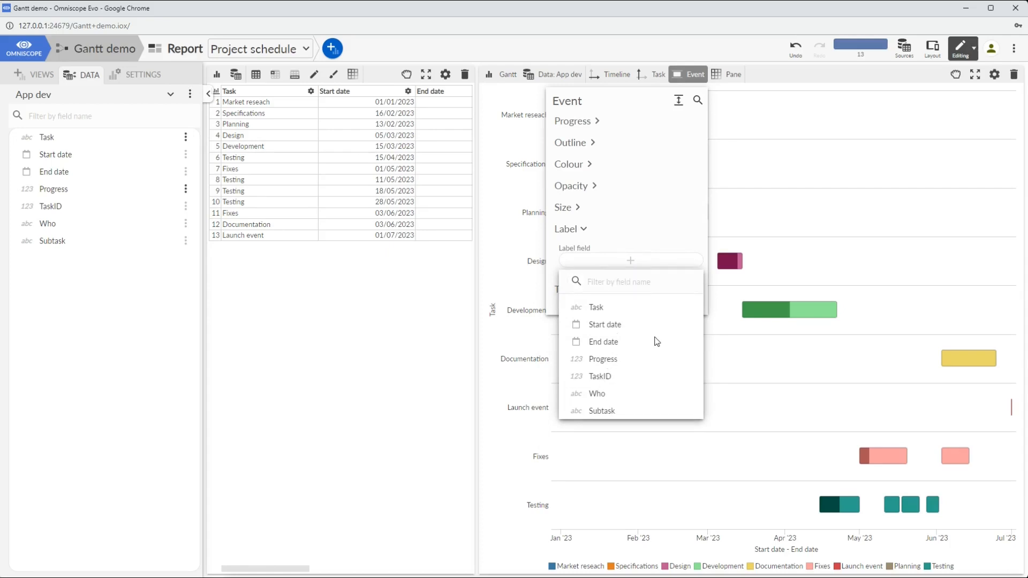
click(656, 359)
click(759, 166)
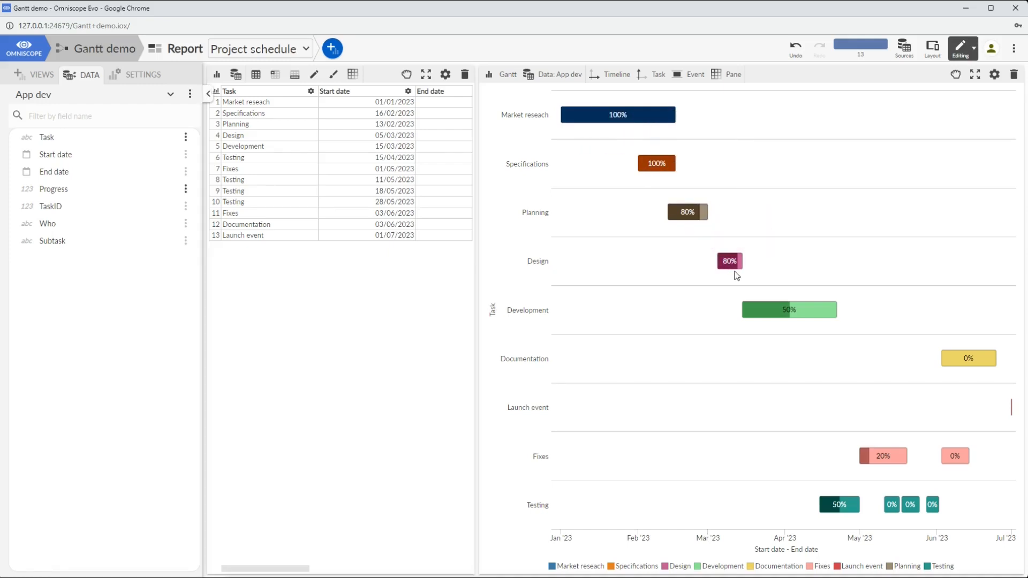
Step: Turn on event aggregation for the Gantt chart's timeline, comparing it with the unaggregated display
click(616, 76)
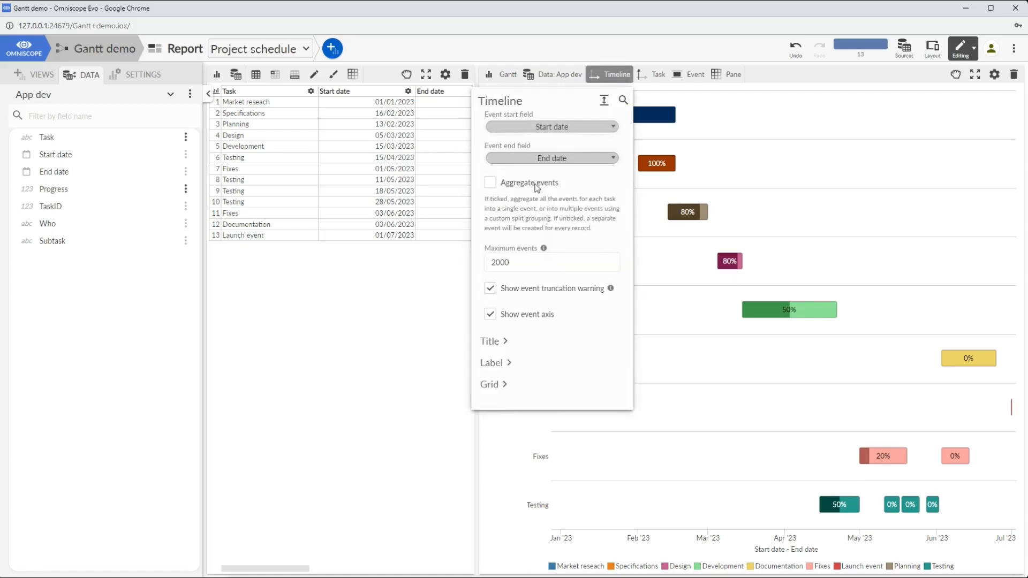
click(520, 187)
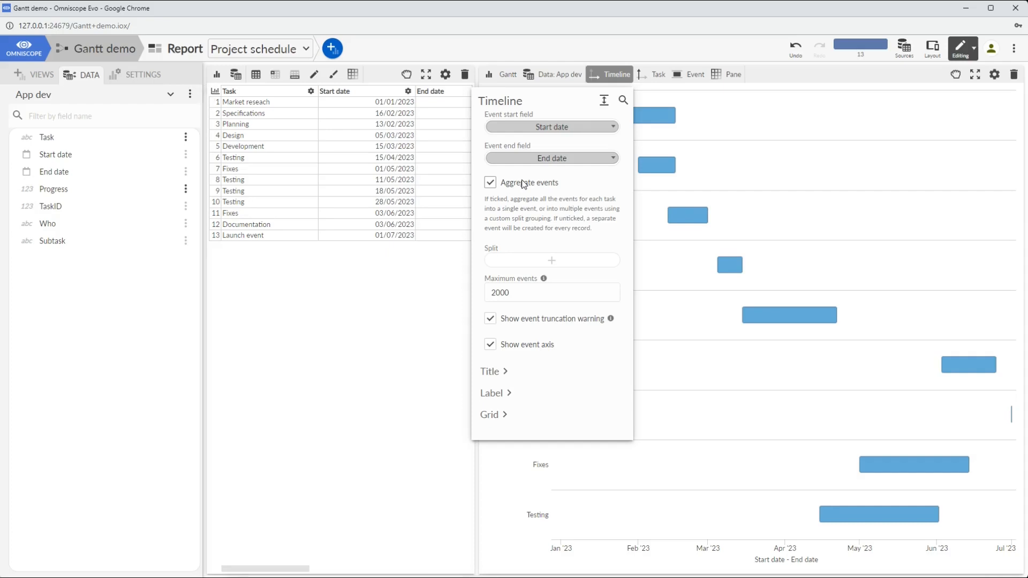
click(524, 184)
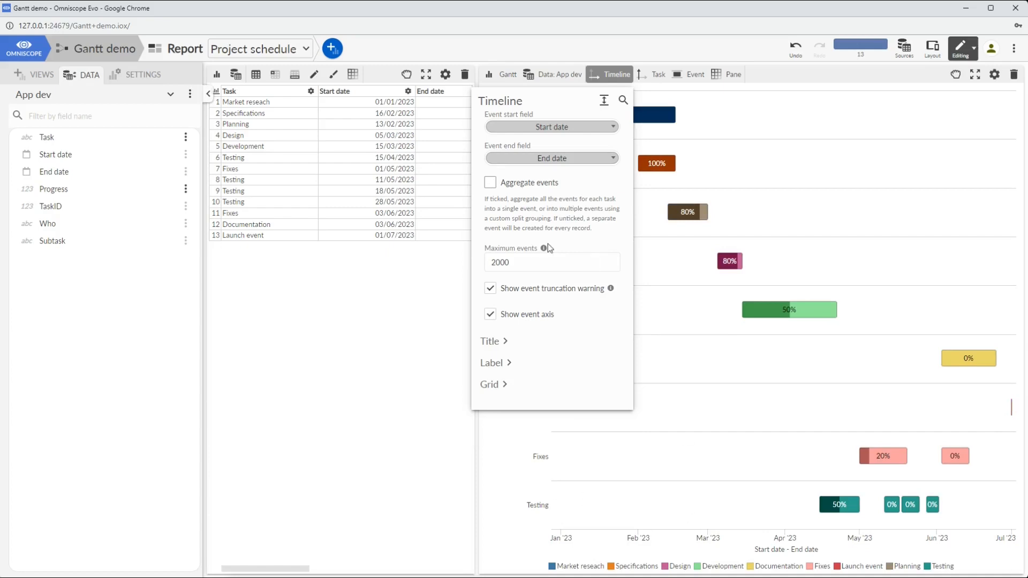
click(540, 188)
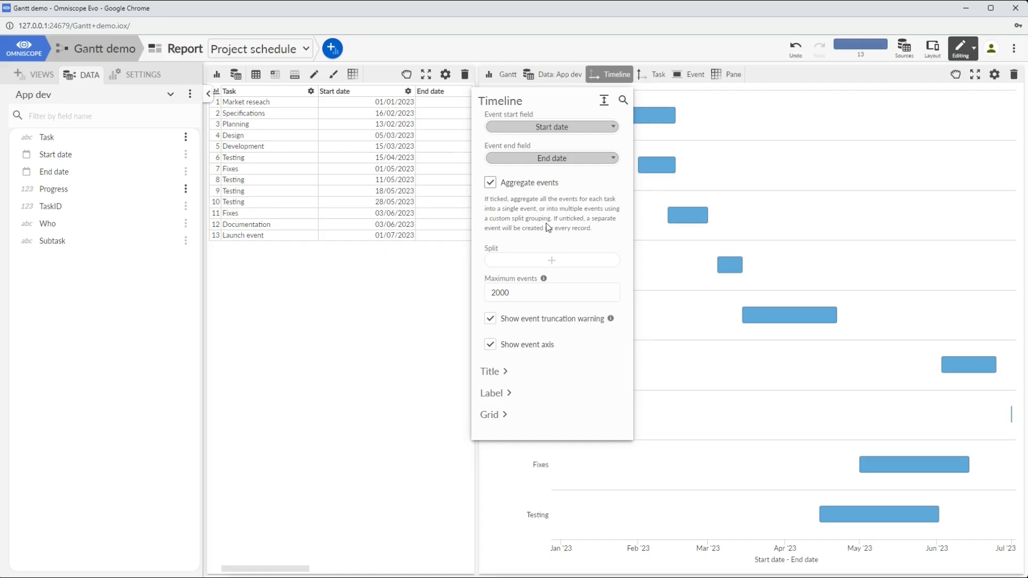
Step: Split the aggregated timeline events by the Subtask field and inspect the details of the separate Testing events
click(553, 263)
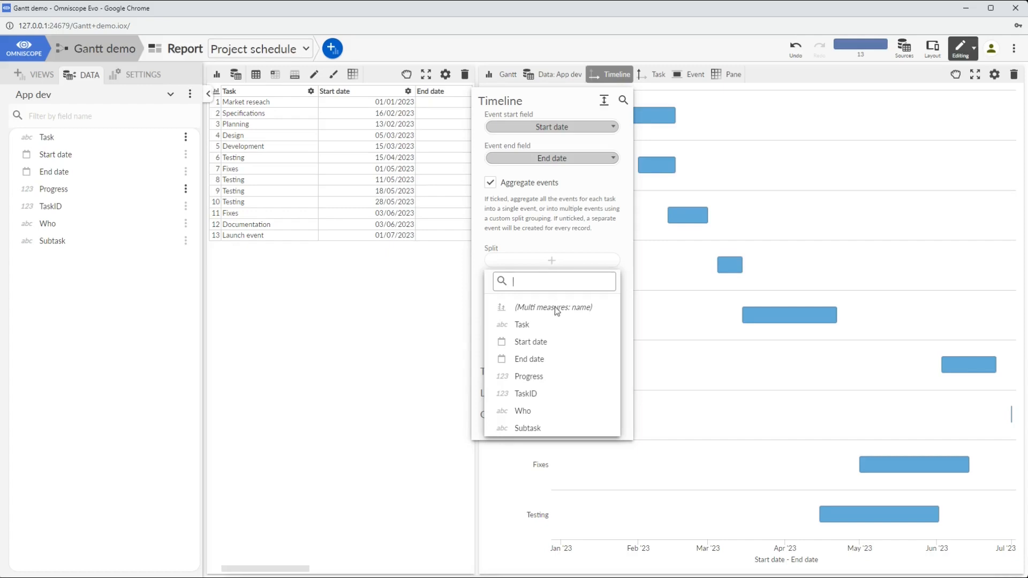
click(524, 428)
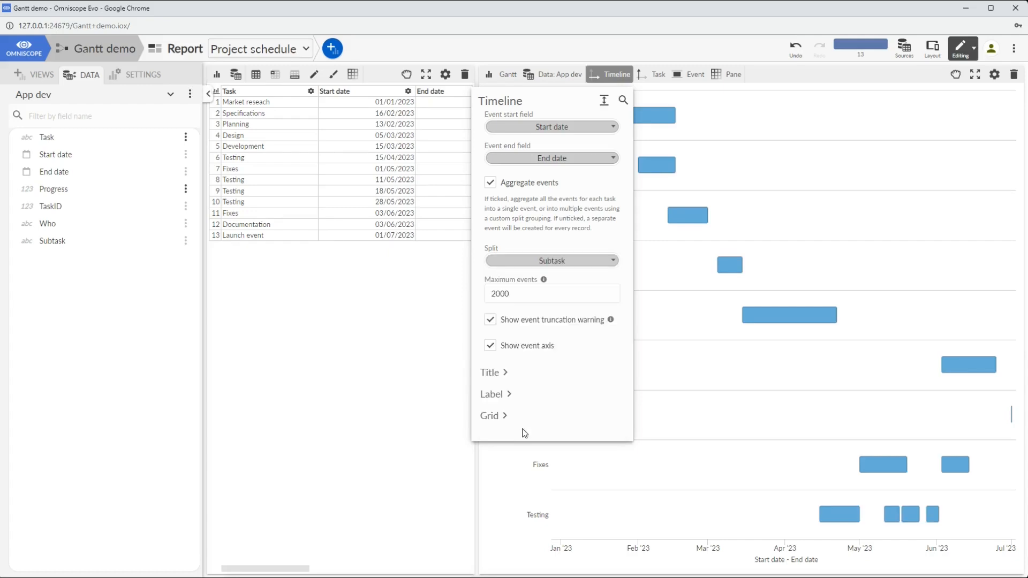
mouse_move(852, 516)
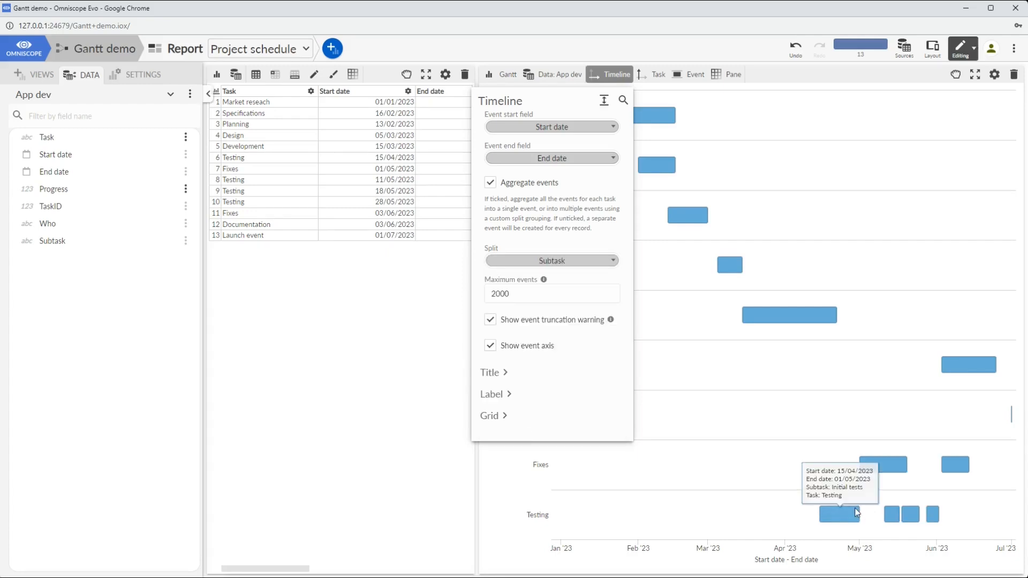
mouse_move(892, 507)
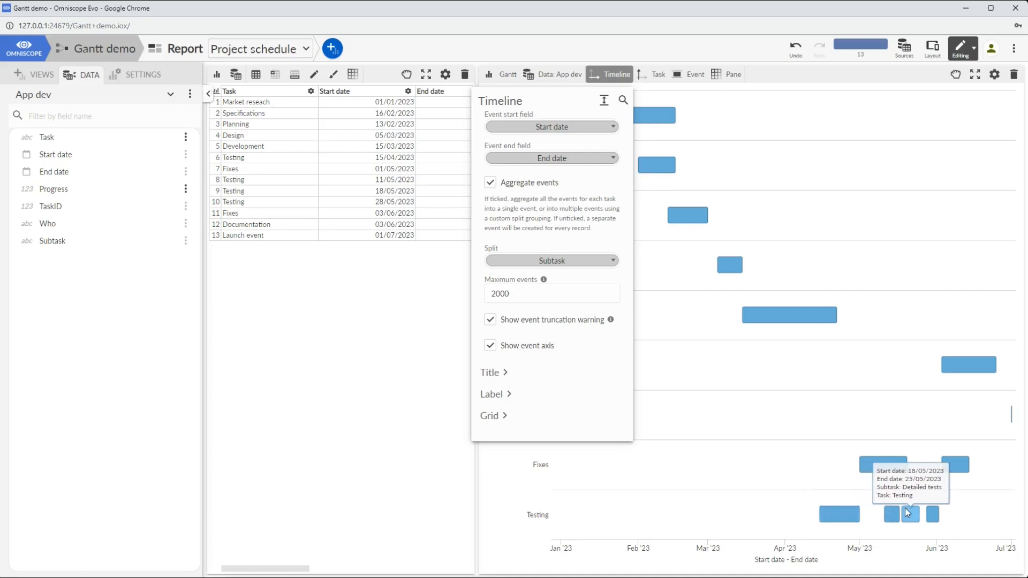
mouse_move(933, 511)
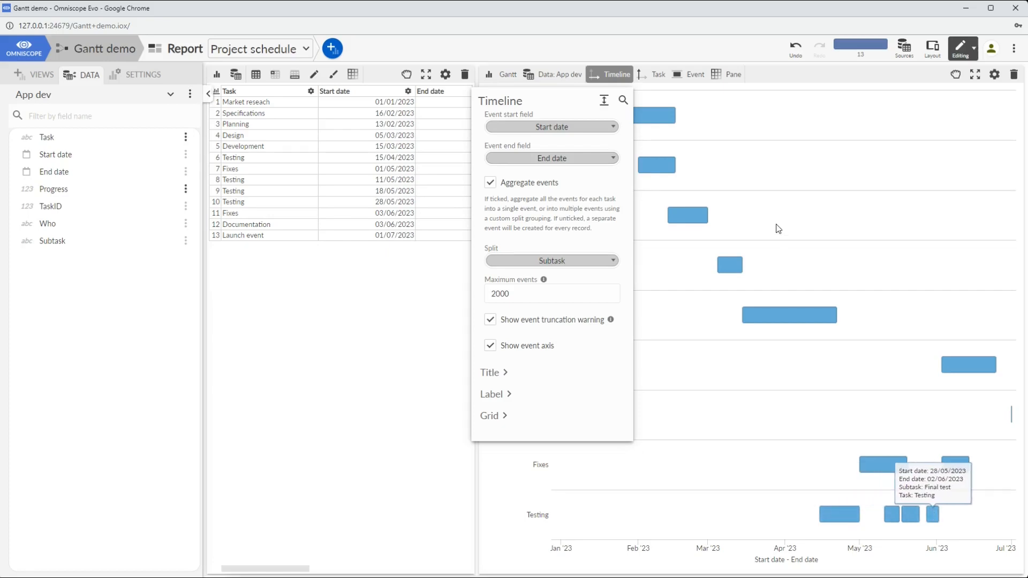
click(773, 179)
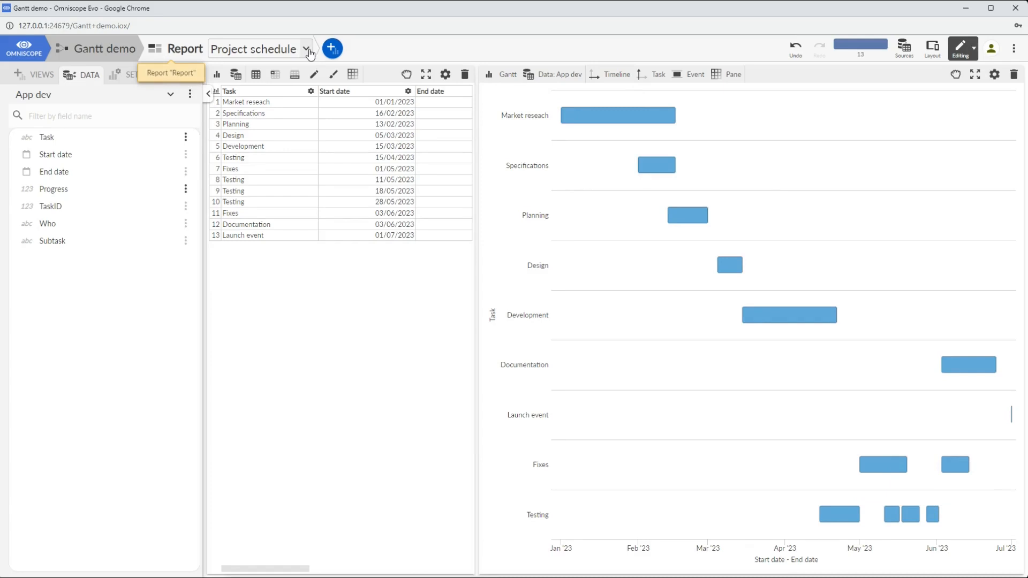
Step: Switch the report to the Log data tab
click(307, 49)
click(261, 96)
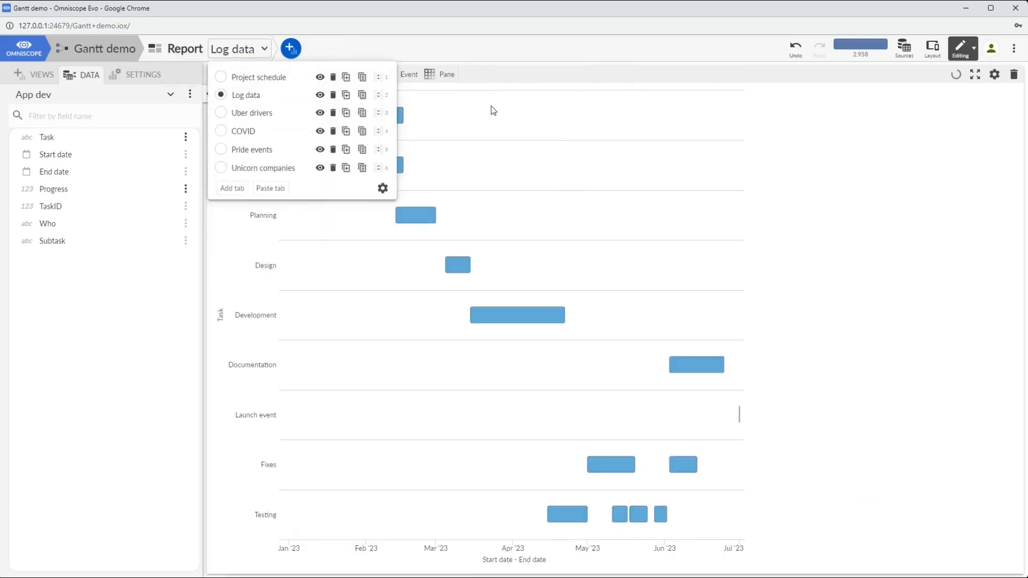
click(534, 73)
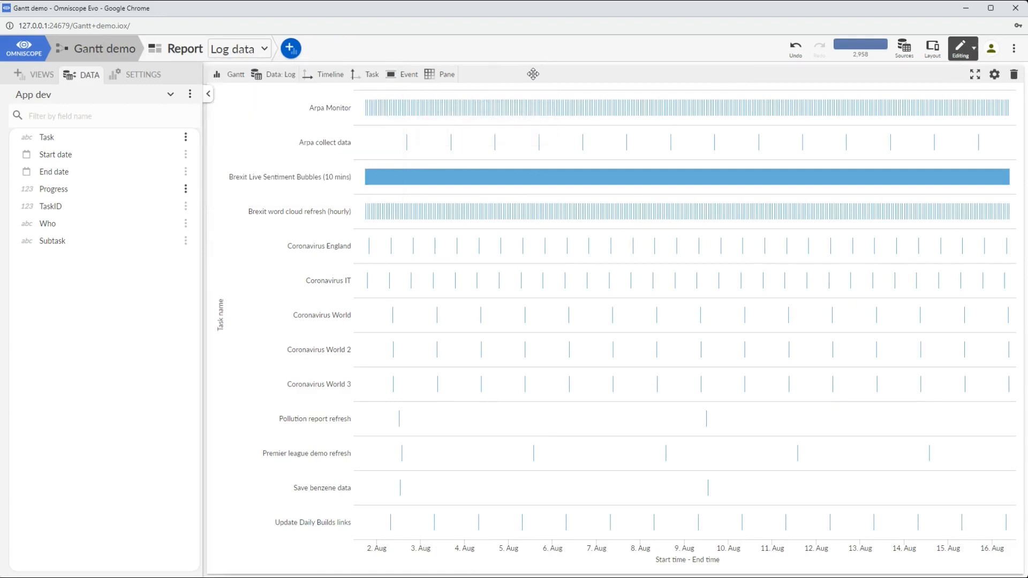
Step: Colour the log data Gantt chart's events by the Outcome field
click(410, 77)
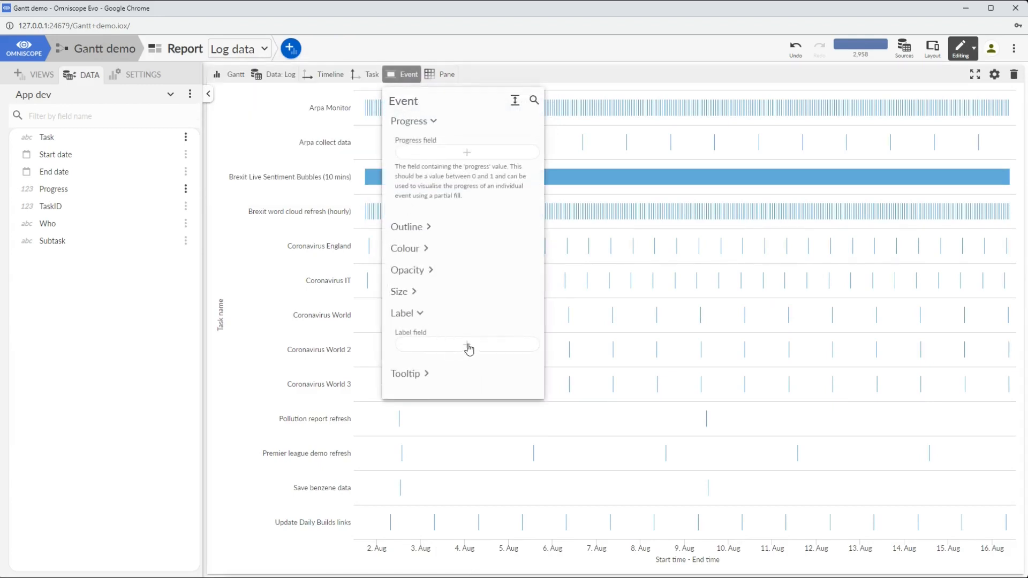
click(408, 250)
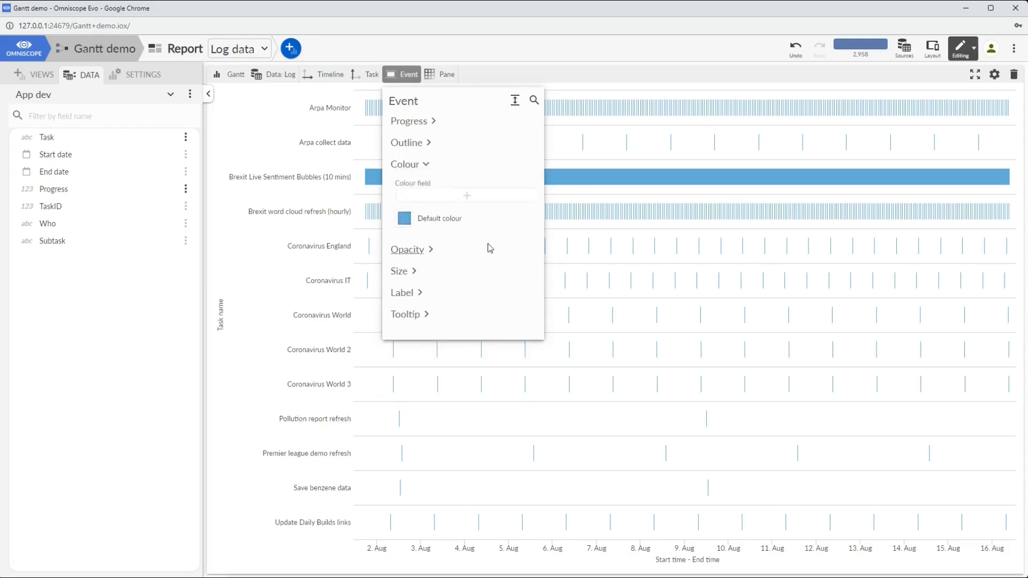
click(463, 197)
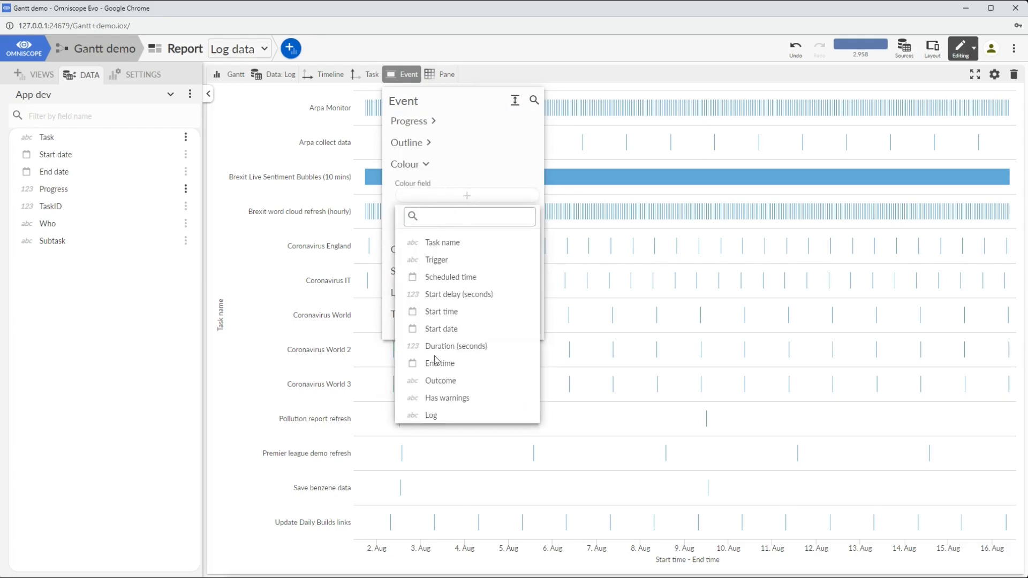
click(437, 381)
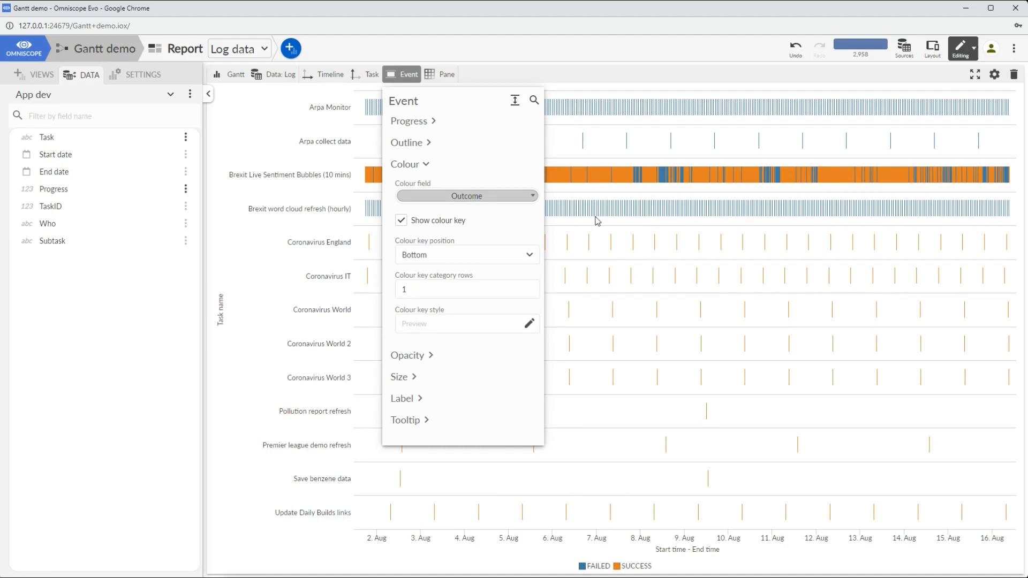
Step: Switch the report to the Uber drivers tab
click(255, 50)
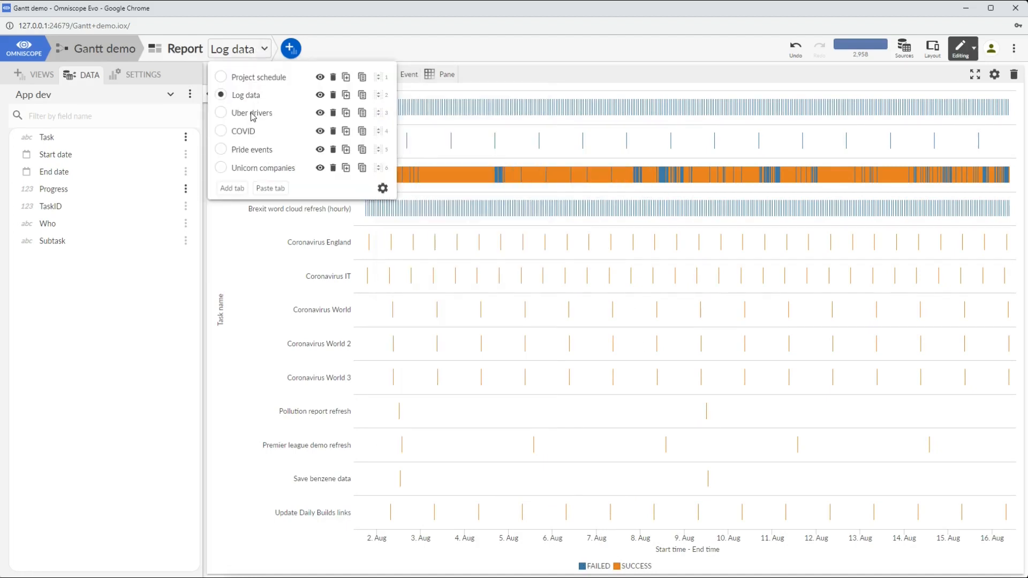
key(Down)
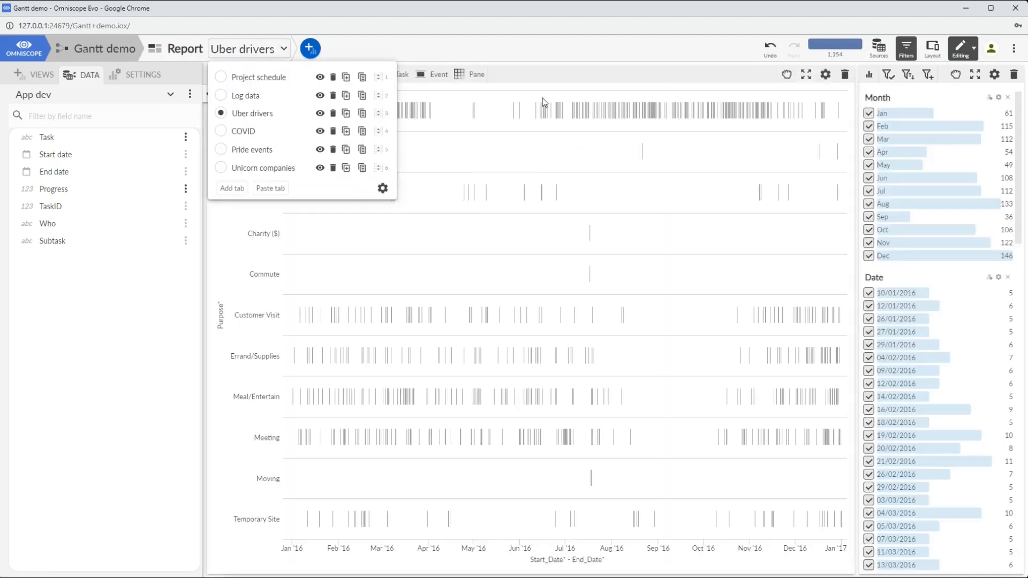
click(553, 74)
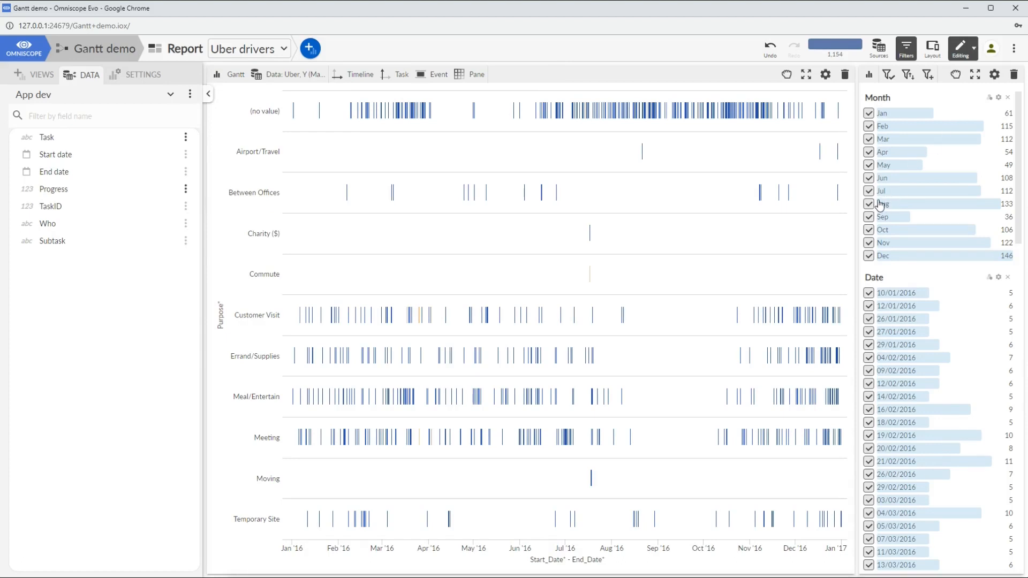
Step: Filter the Uber trips to Feb and the date 19/02/2016, and inspect the details of a Meeting trip
click(883, 127)
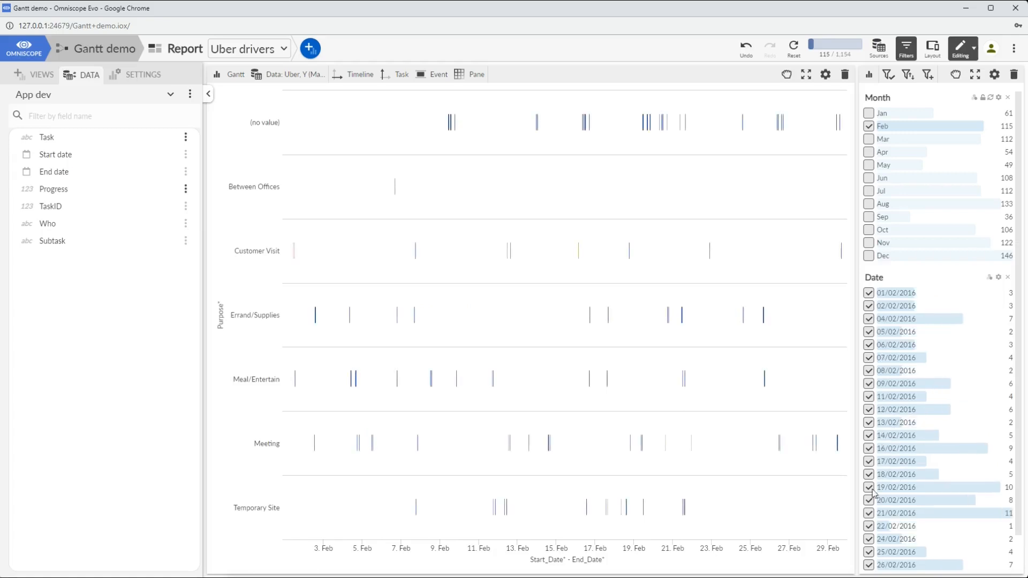
click(886, 488)
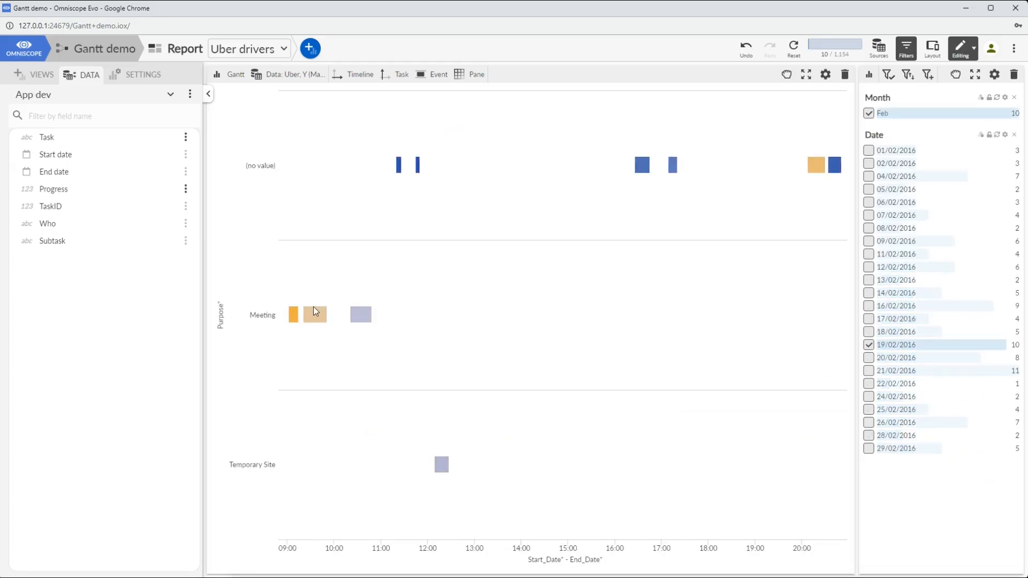
mouse_move(303, 319)
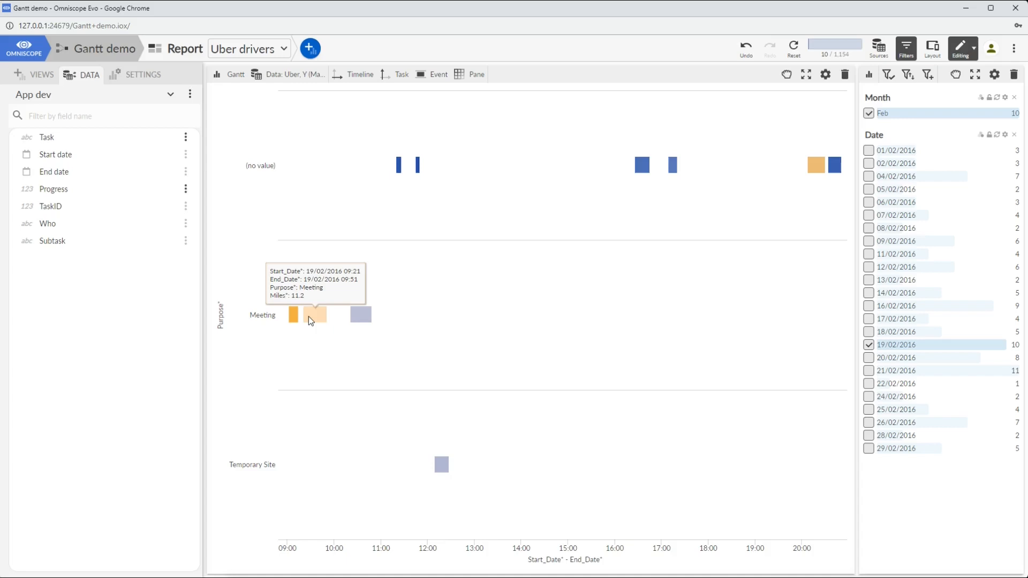
Step: Switch the report to the COVID tab and inspect the details of one of Austria's weekly events
click(283, 50)
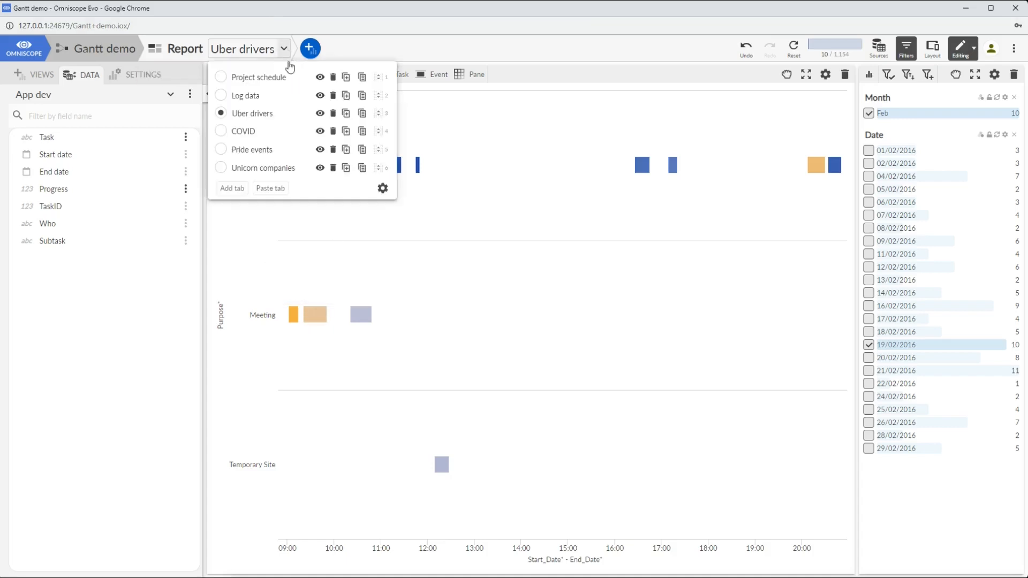
click(260, 131)
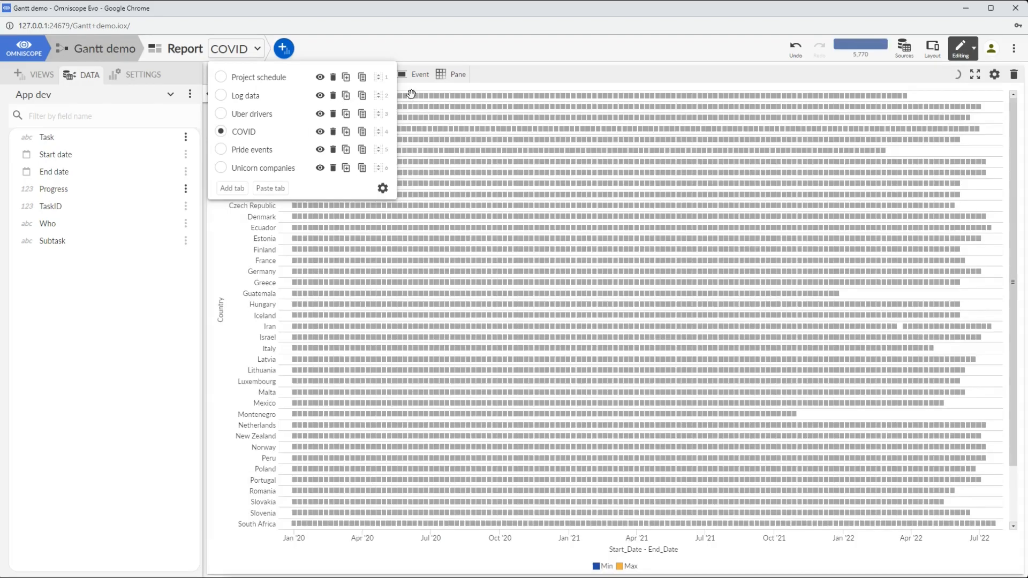
click(544, 67)
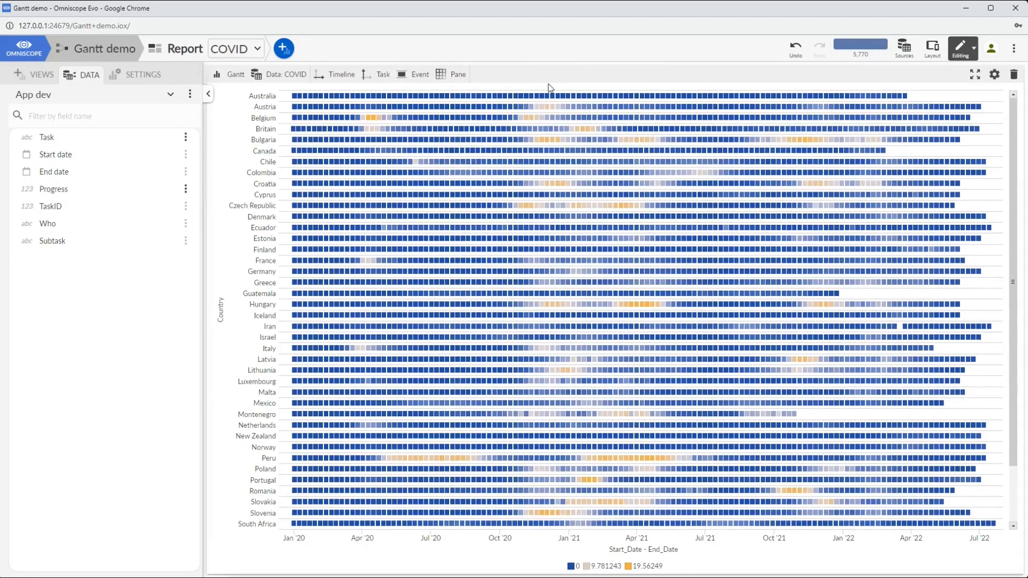
mouse_move(546, 107)
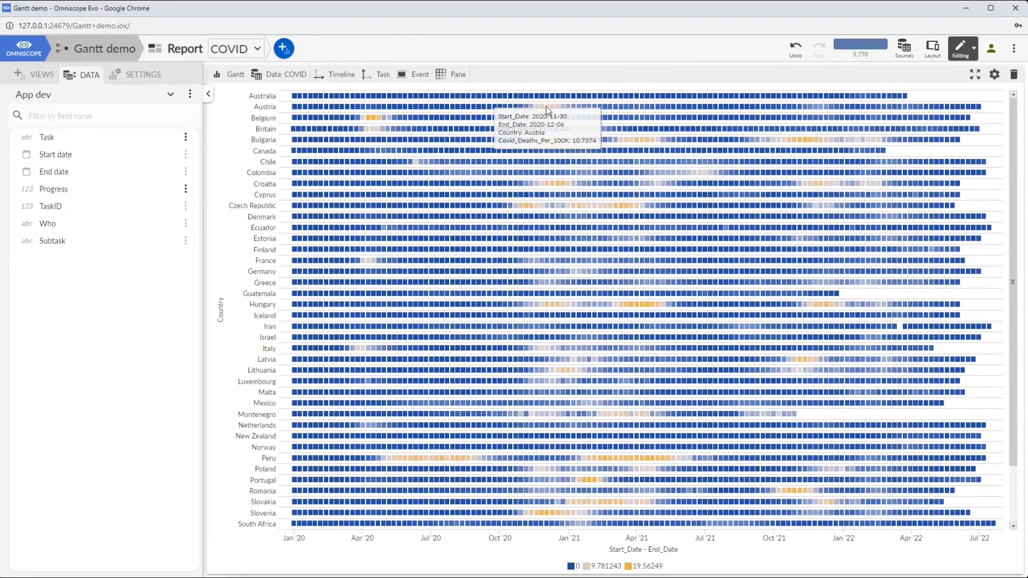
Step: Examine which field colours the COVID chart's events and look through its full list of countries
click(413, 74)
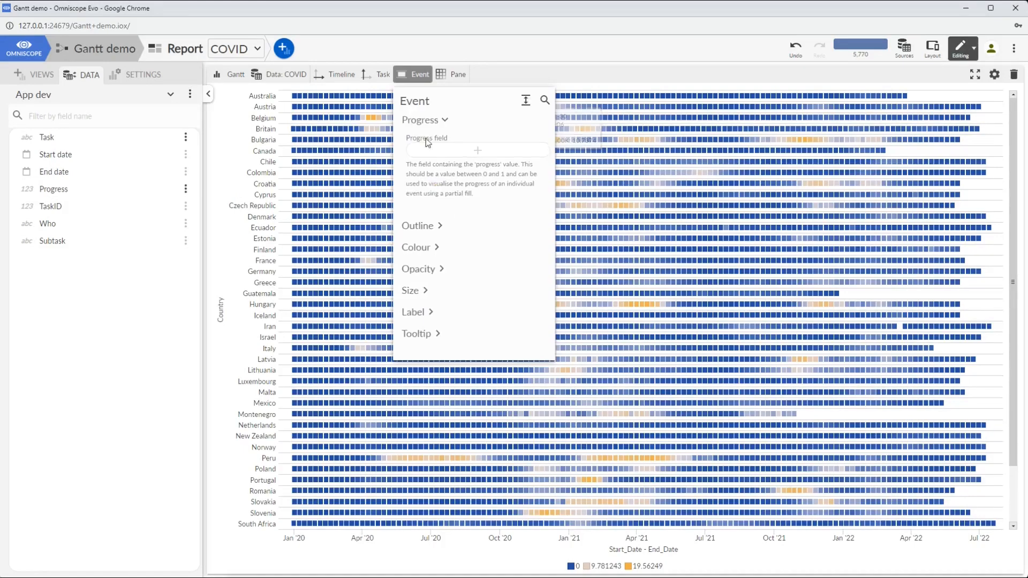
click(420, 247)
click(495, 194)
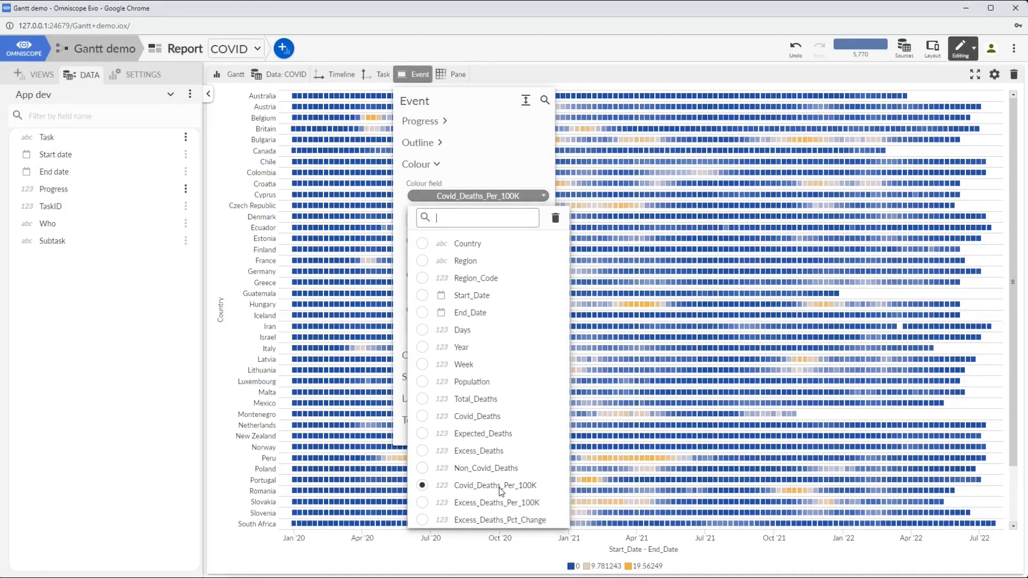
click(414, 74)
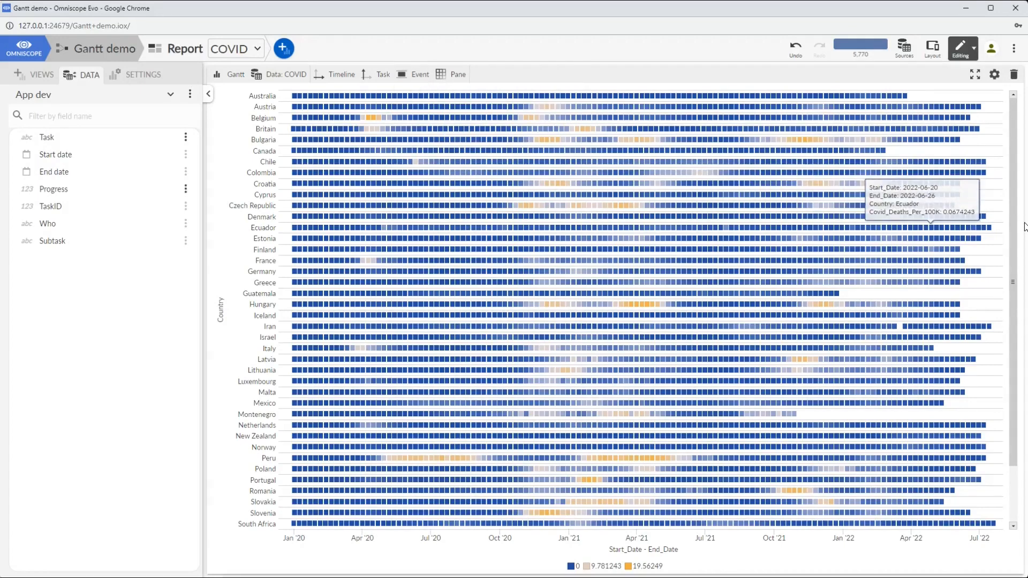
scroll(1018, 247, down, 2)
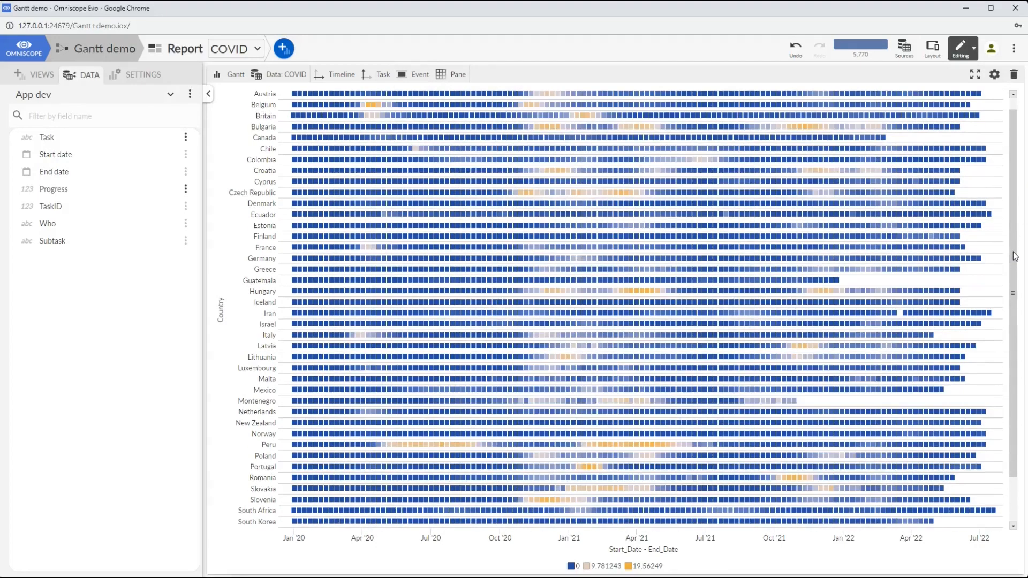
scroll(1019, 289, down, 3)
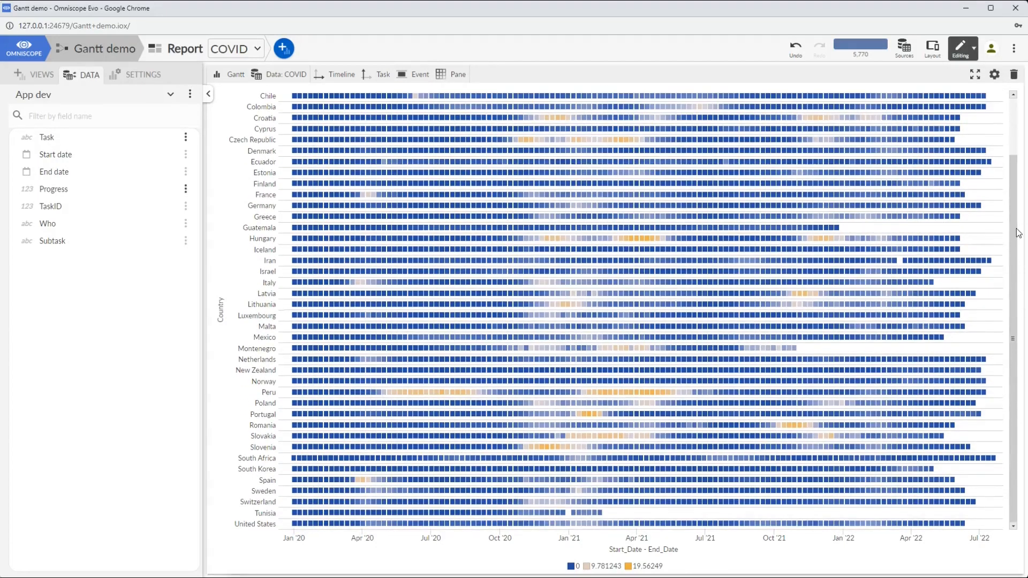
scroll(1020, 234, up, 2)
scroll(1021, 161, up, 2)
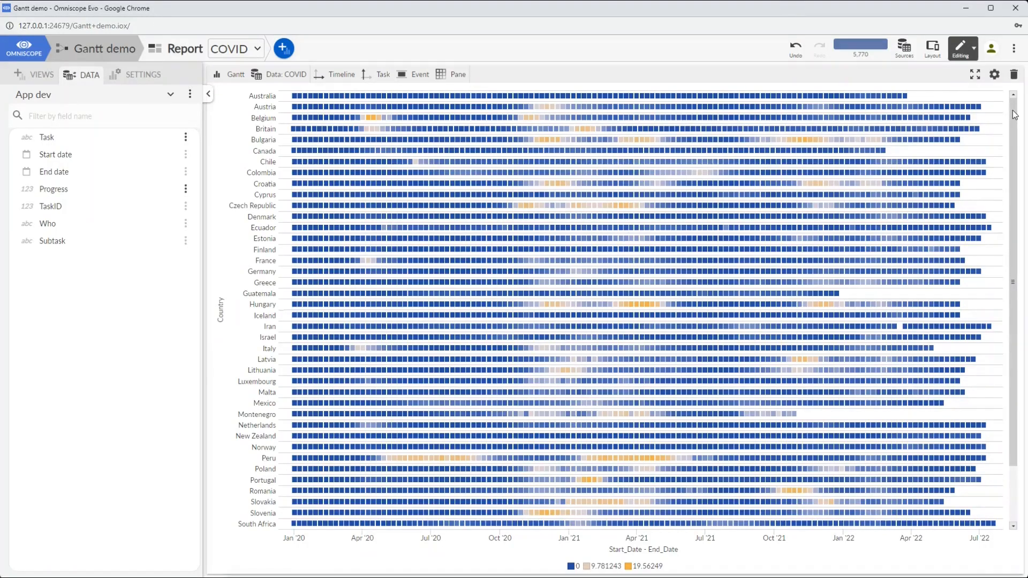
mouse_move(1014, 114)
mouse_down()
mouse_move(1016, 182)
mouse_move(1016, 102)
mouse_up()
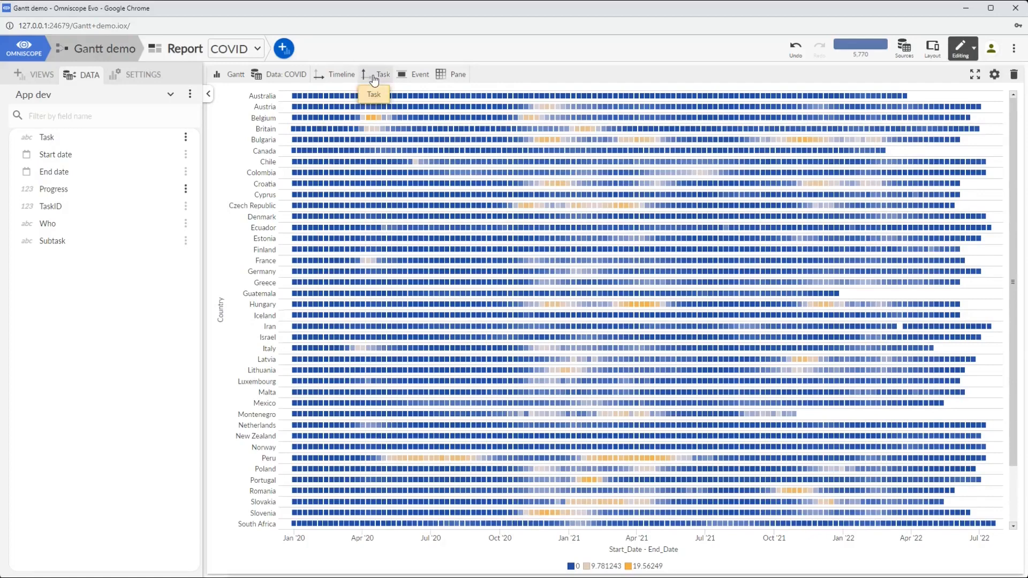
Step: Sort the COVID chart's countries by Covid_Deaths_Per_100K in descending order and limit the maximum tasks to 10
click(374, 77)
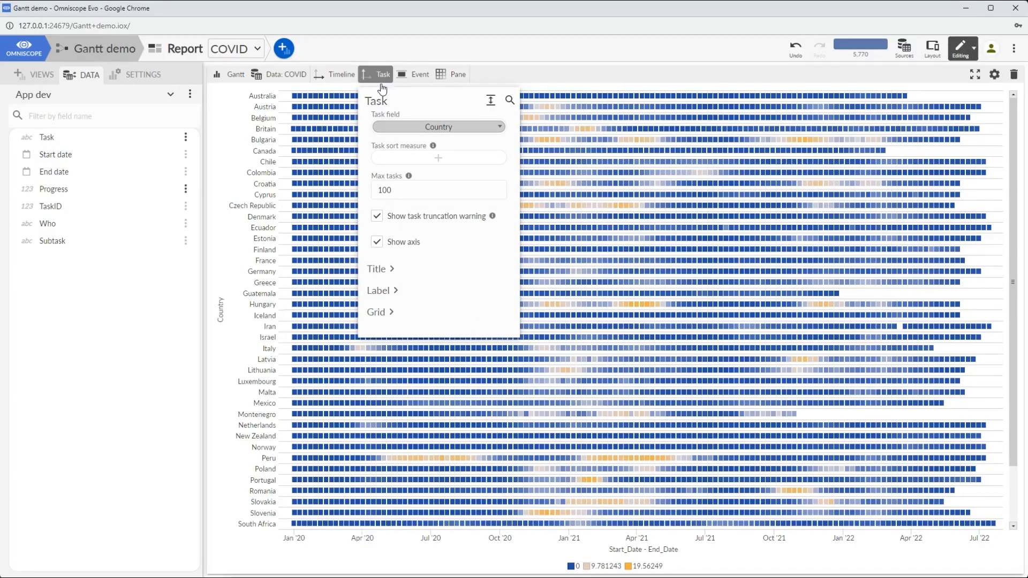
click(438, 161)
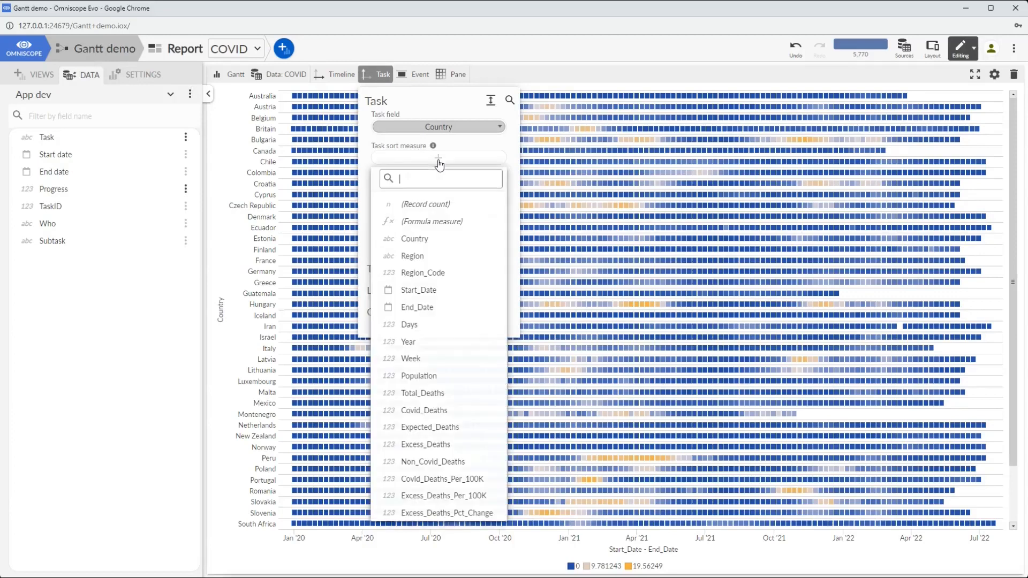
click(450, 481)
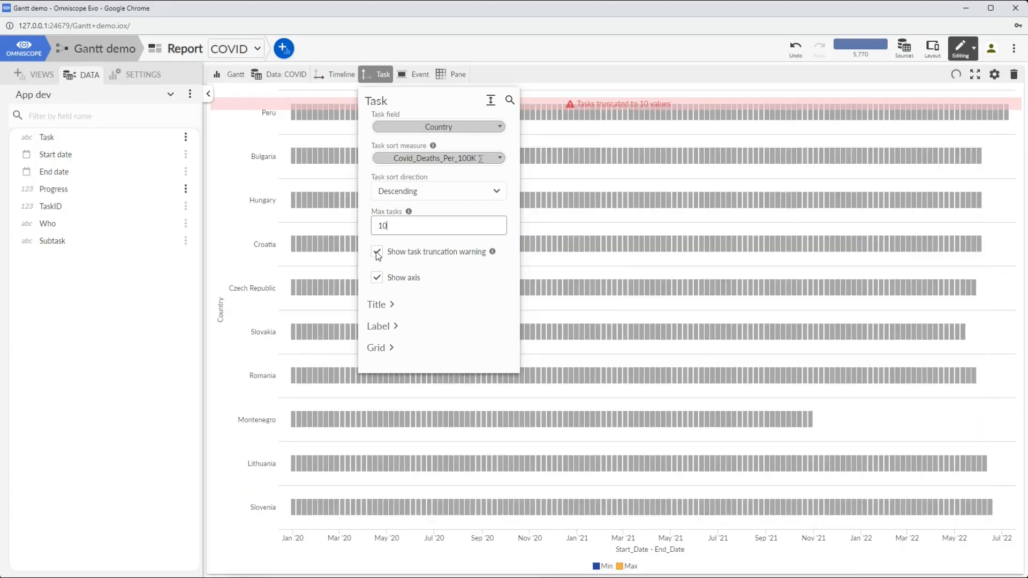
click(377, 252)
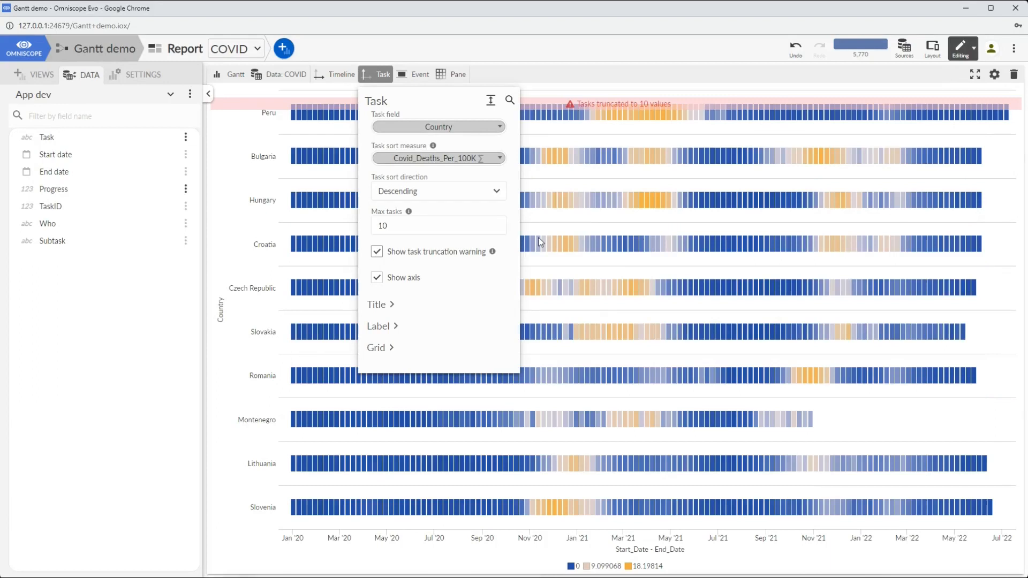
click(621, 75)
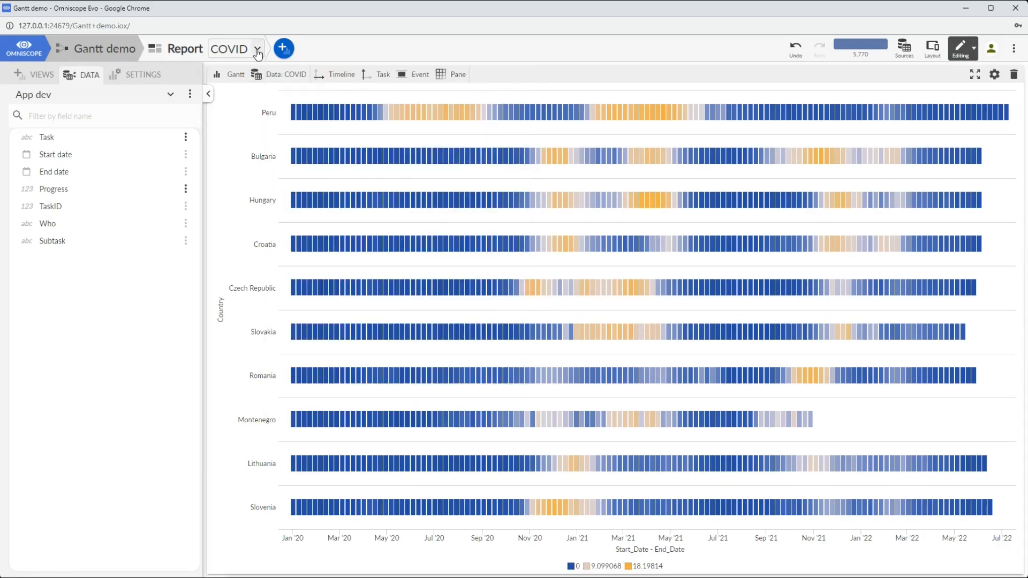
Step: Switch the report to the Pride events tab and inspect the details of one of the Los Angeles events
click(253, 51)
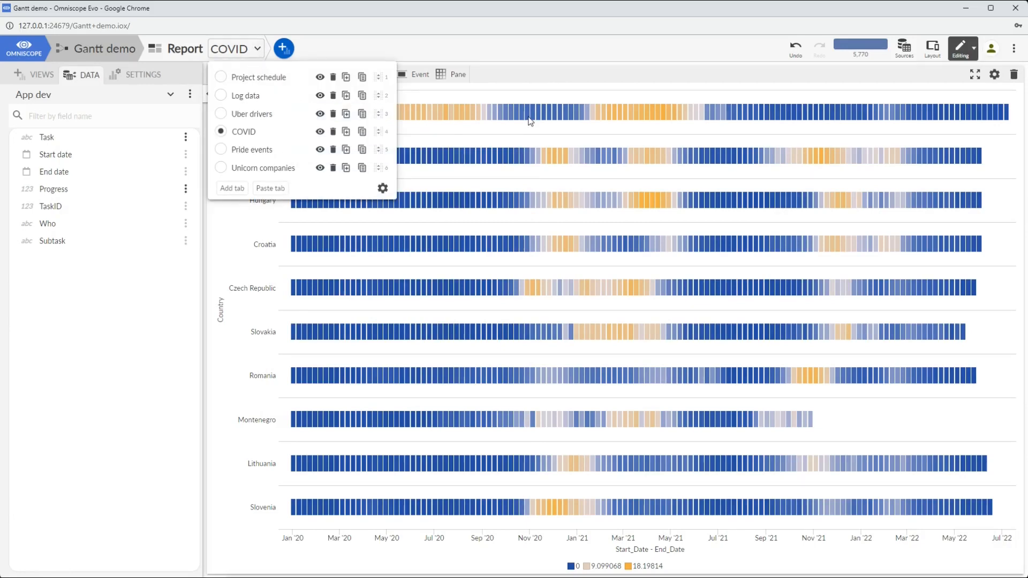
key(Down)
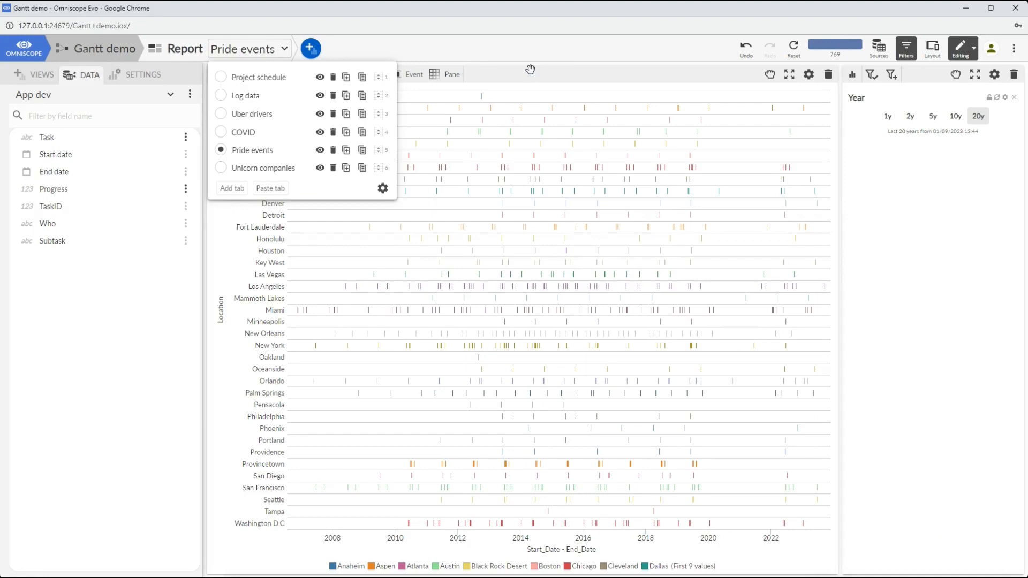
click(566, 199)
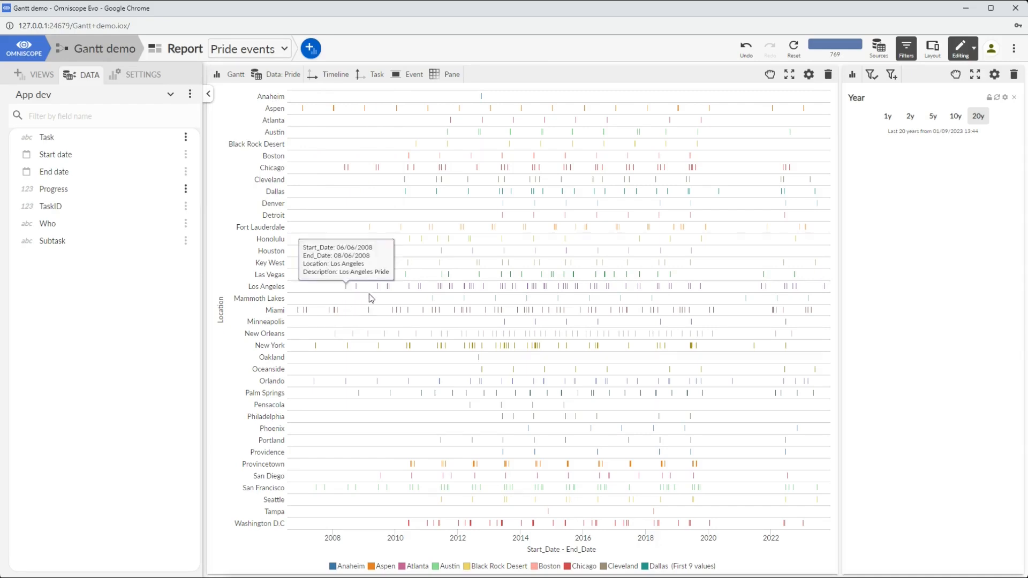
mouse_move(378, 287)
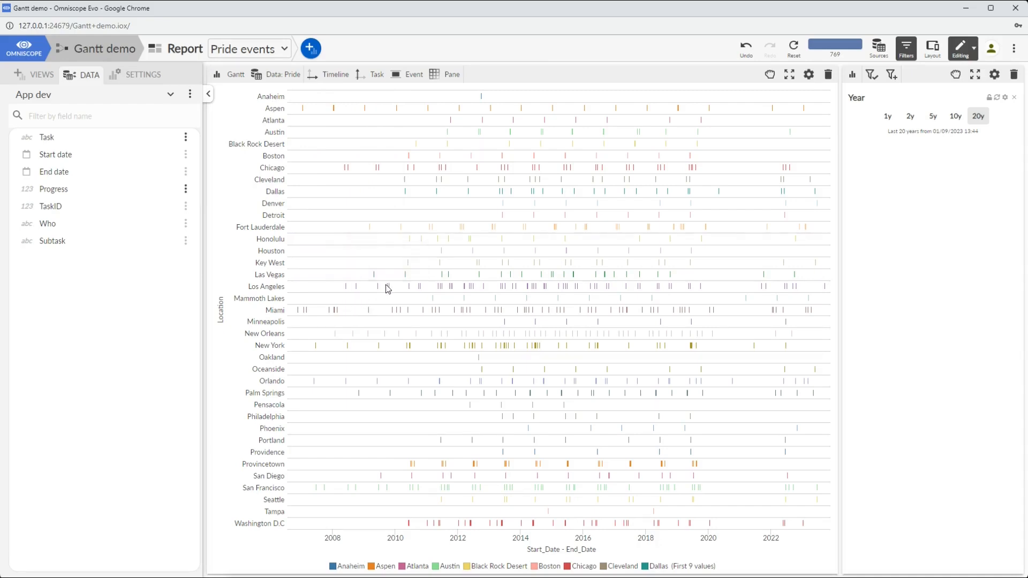
Step: Filter the Pride events by Year to the last 1y and inspect the details of the Fort Lauderdale event
click(889, 118)
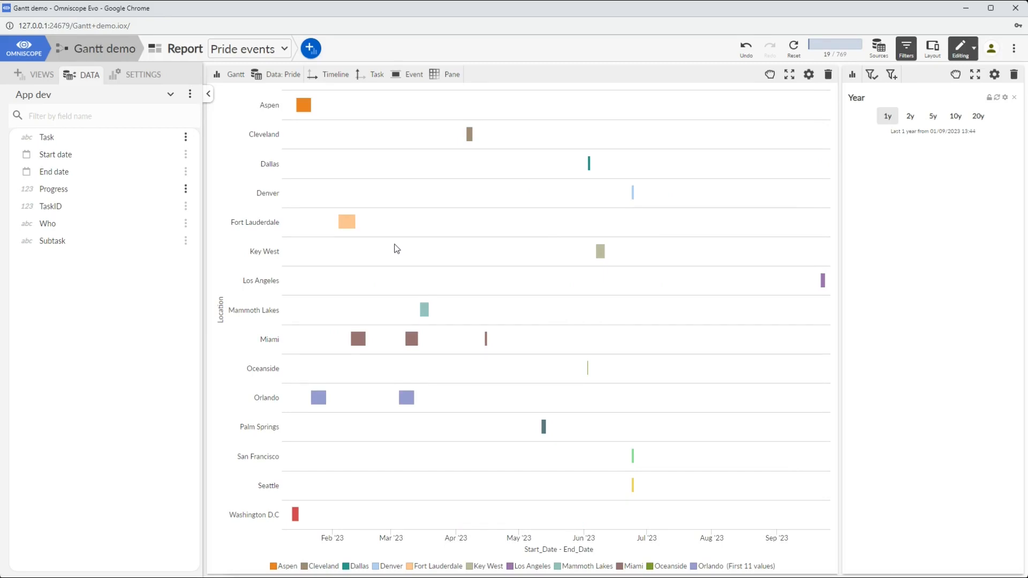
mouse_move(349, 227)
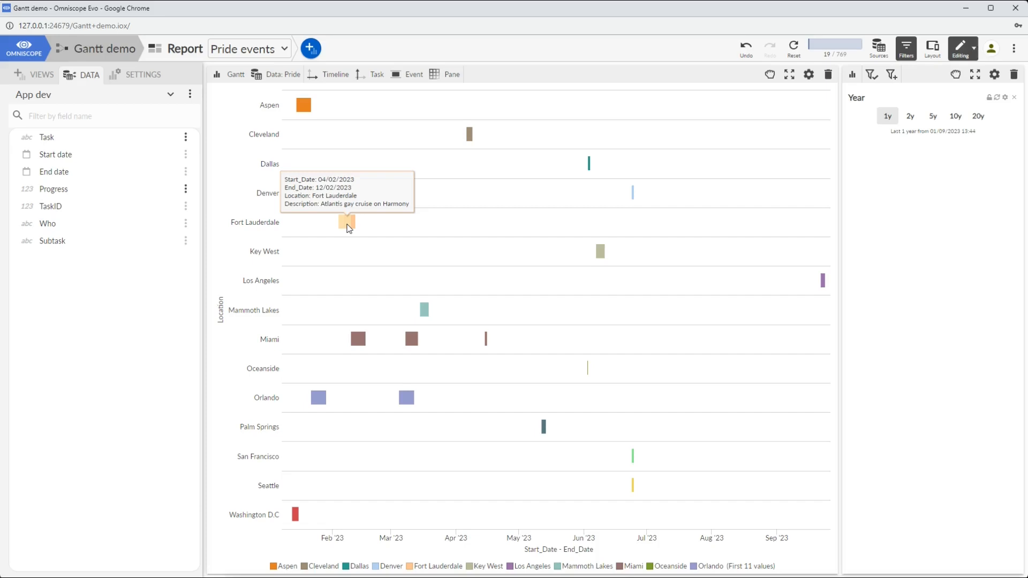
Step: Switch the report to the Unicorn companies tab
click(286, 49)
click(256, 169)
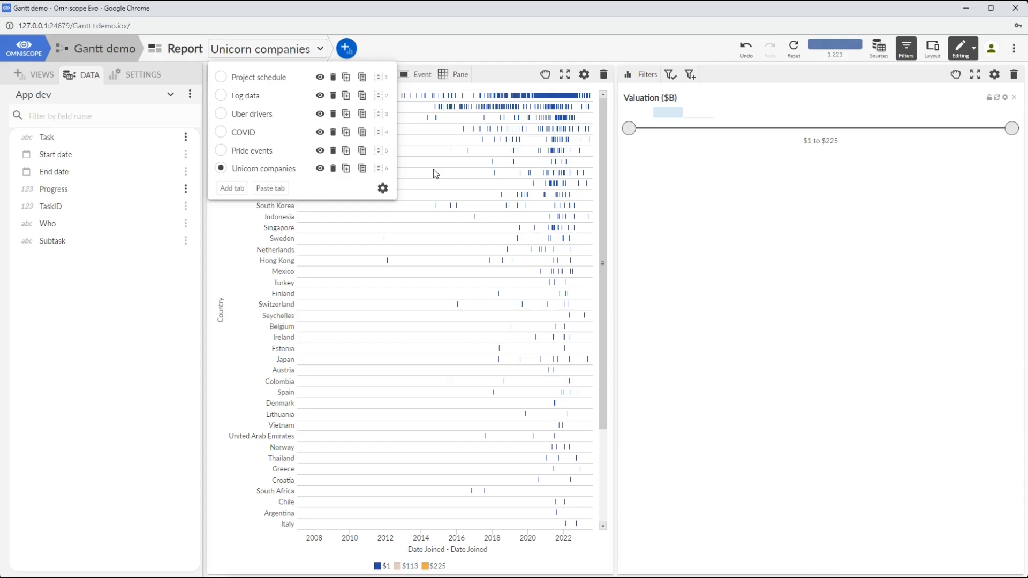
click(658, 205)
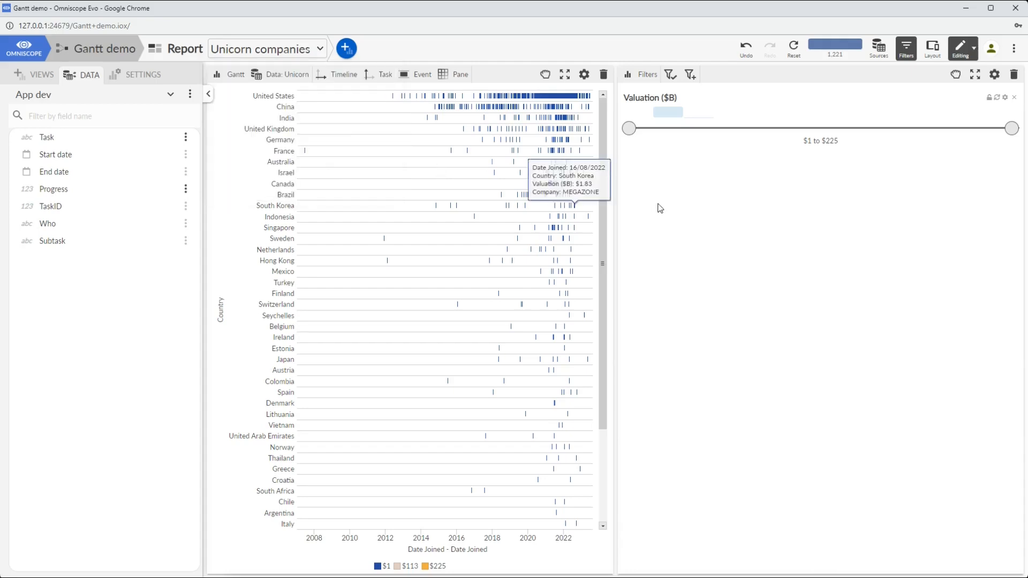
Step: Check the timeline's event start and end fields and raise the Valuation ($B) filter's lower limit to about $10.19
click(353, 80)
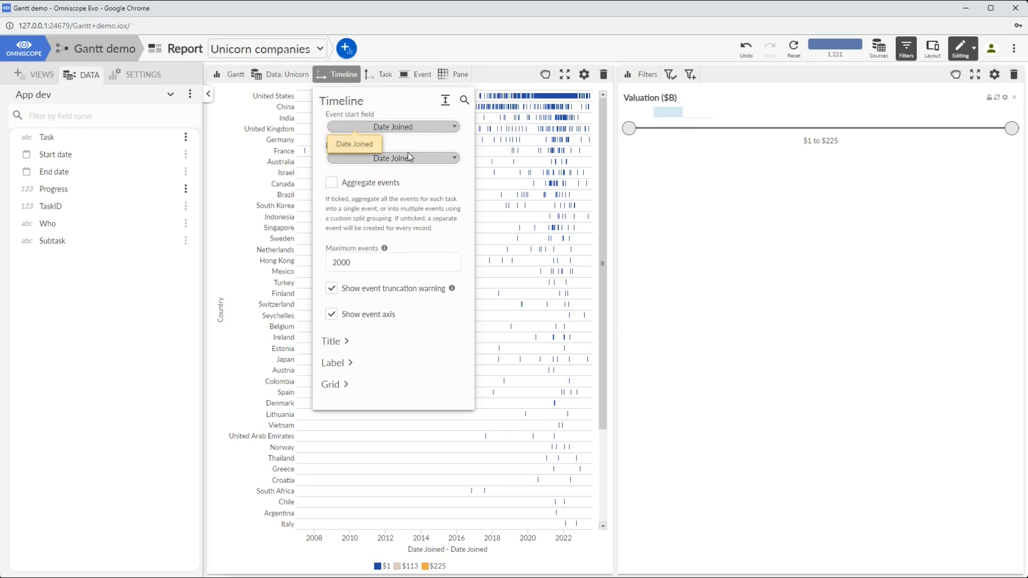
drag(630, 129, 645, 134)
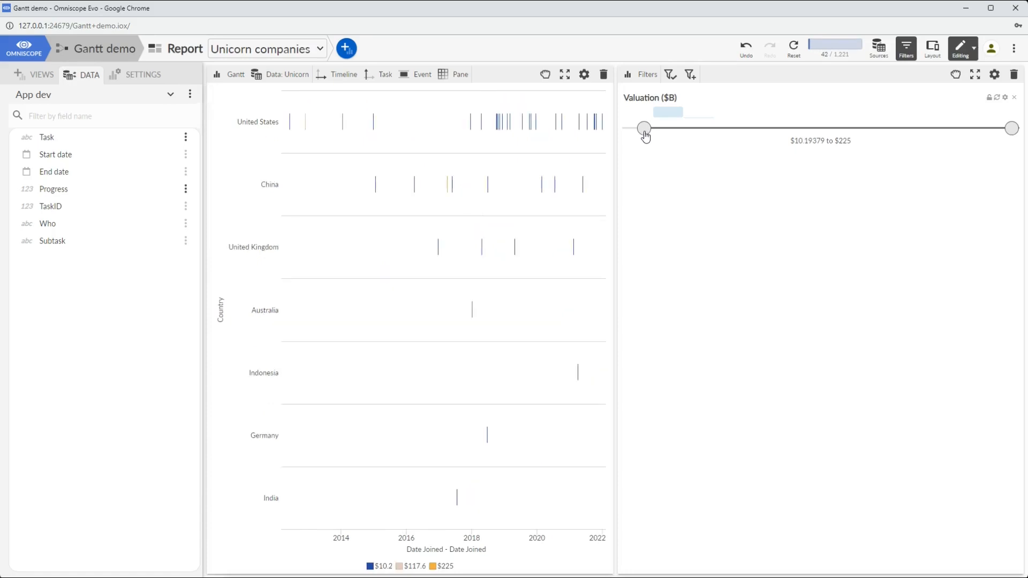
Step: Set the unicorn events' minimum width to 5 pixels and inspect the details of the SpaceX and ByteDance events
click(387, 74)
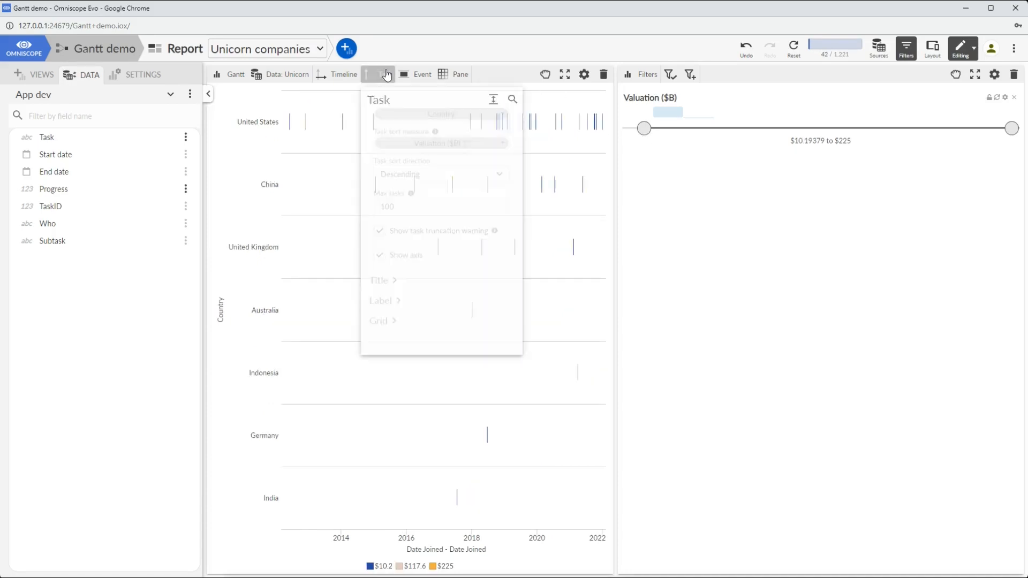
click(416, 75)
click(415, 291)
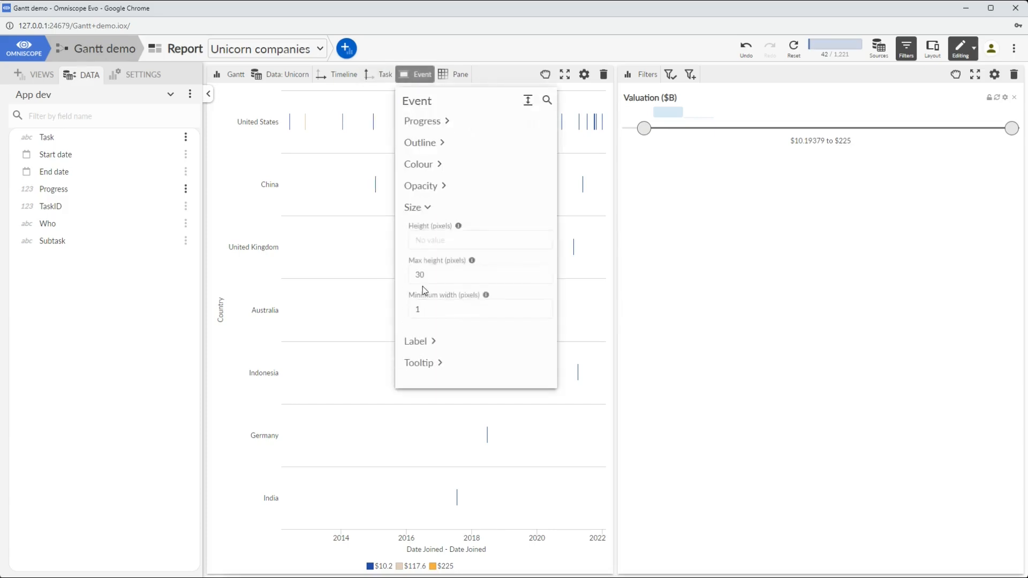
drag(453, 310, 402, 310)
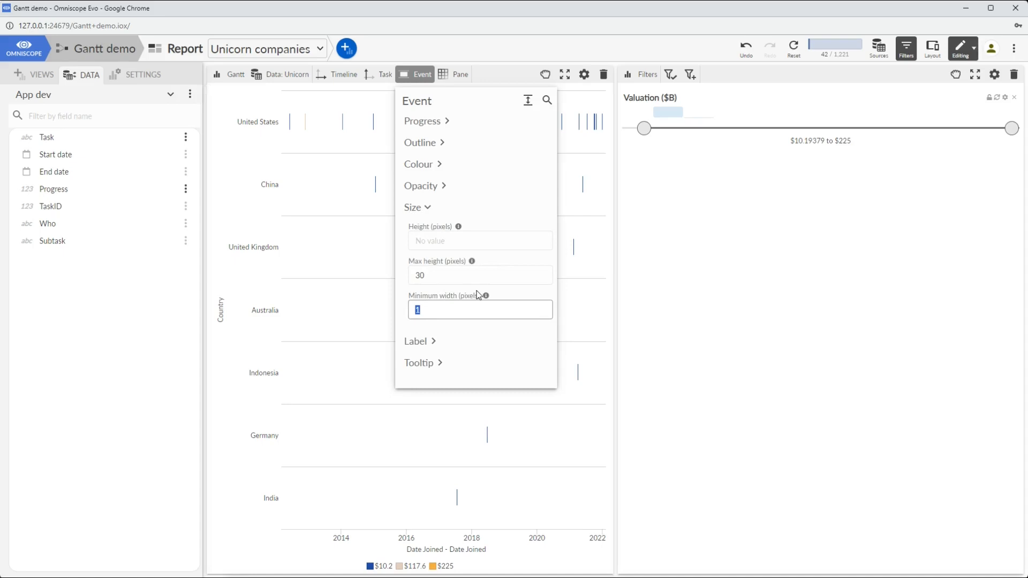
text(5)
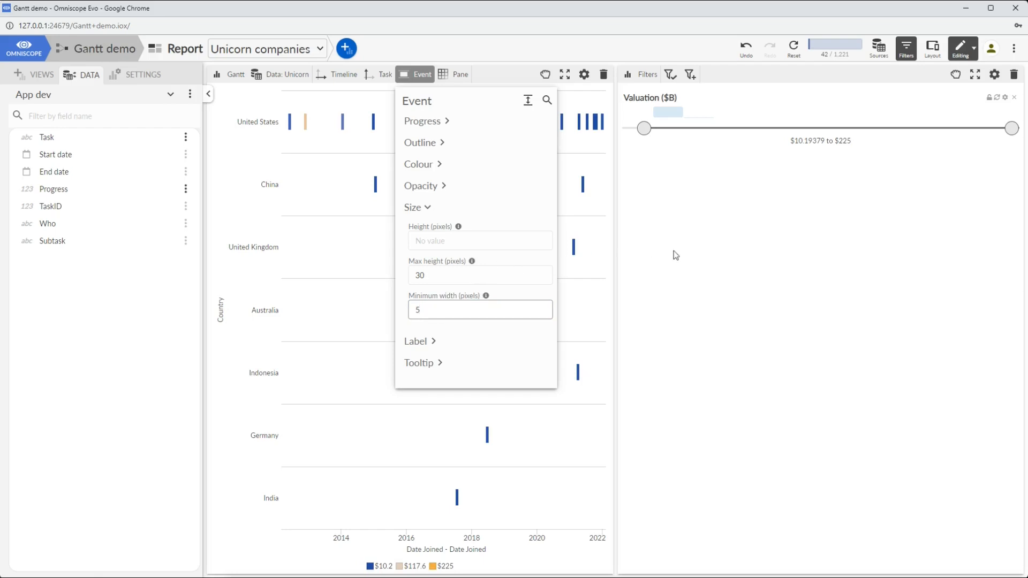
click(689, 249)
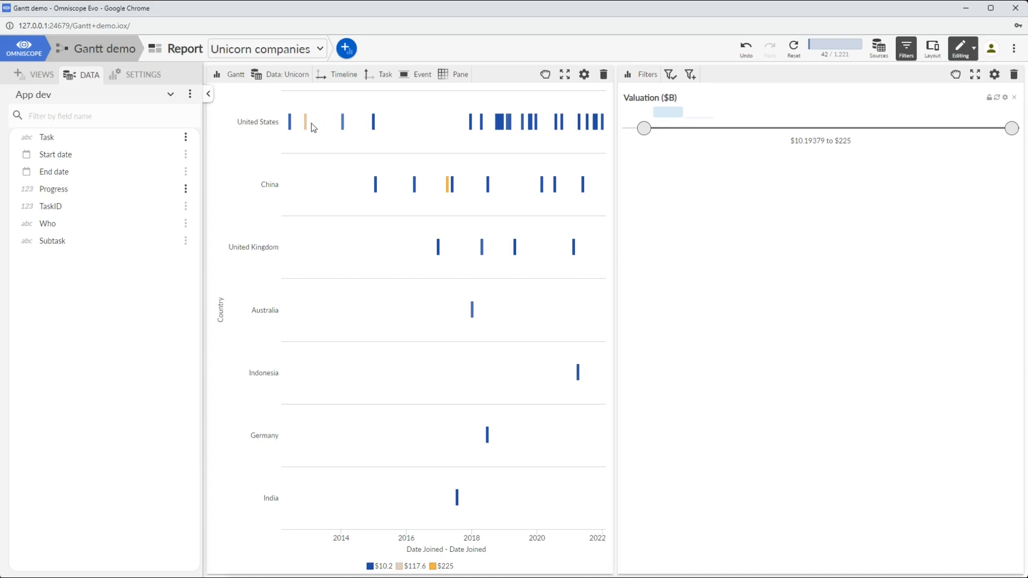
mouse_move(307, 126)
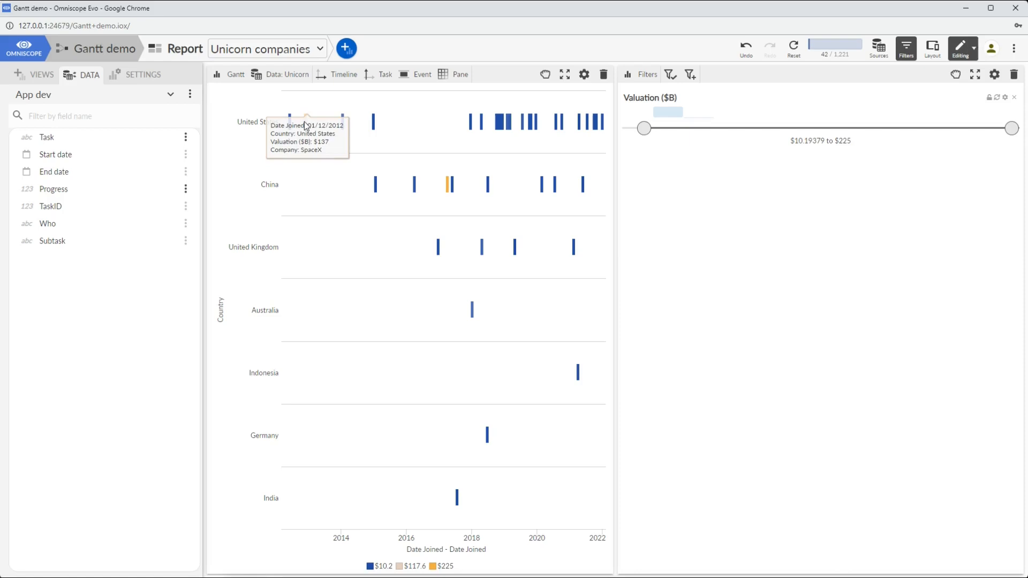
mouse_move(449, 192)
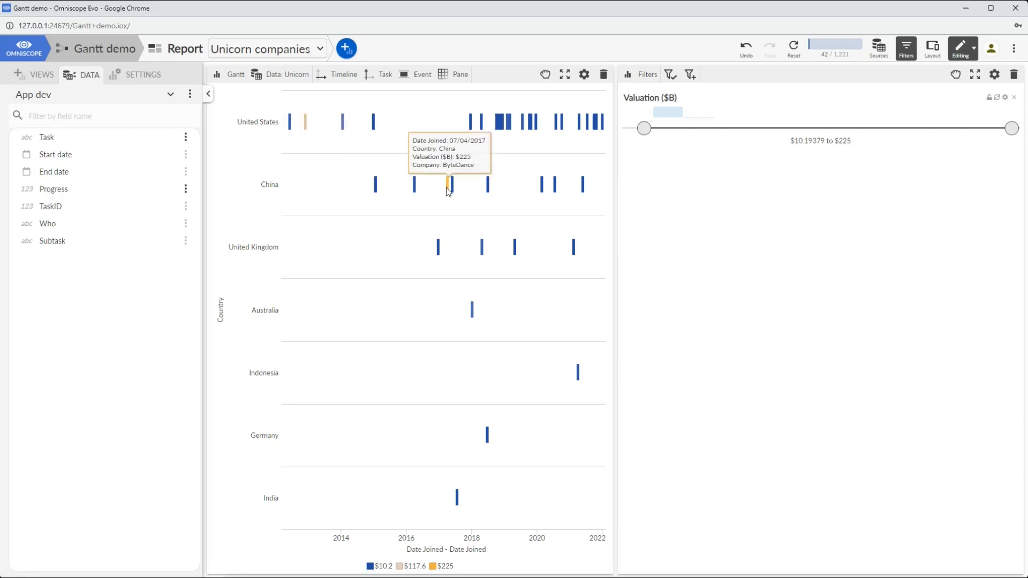